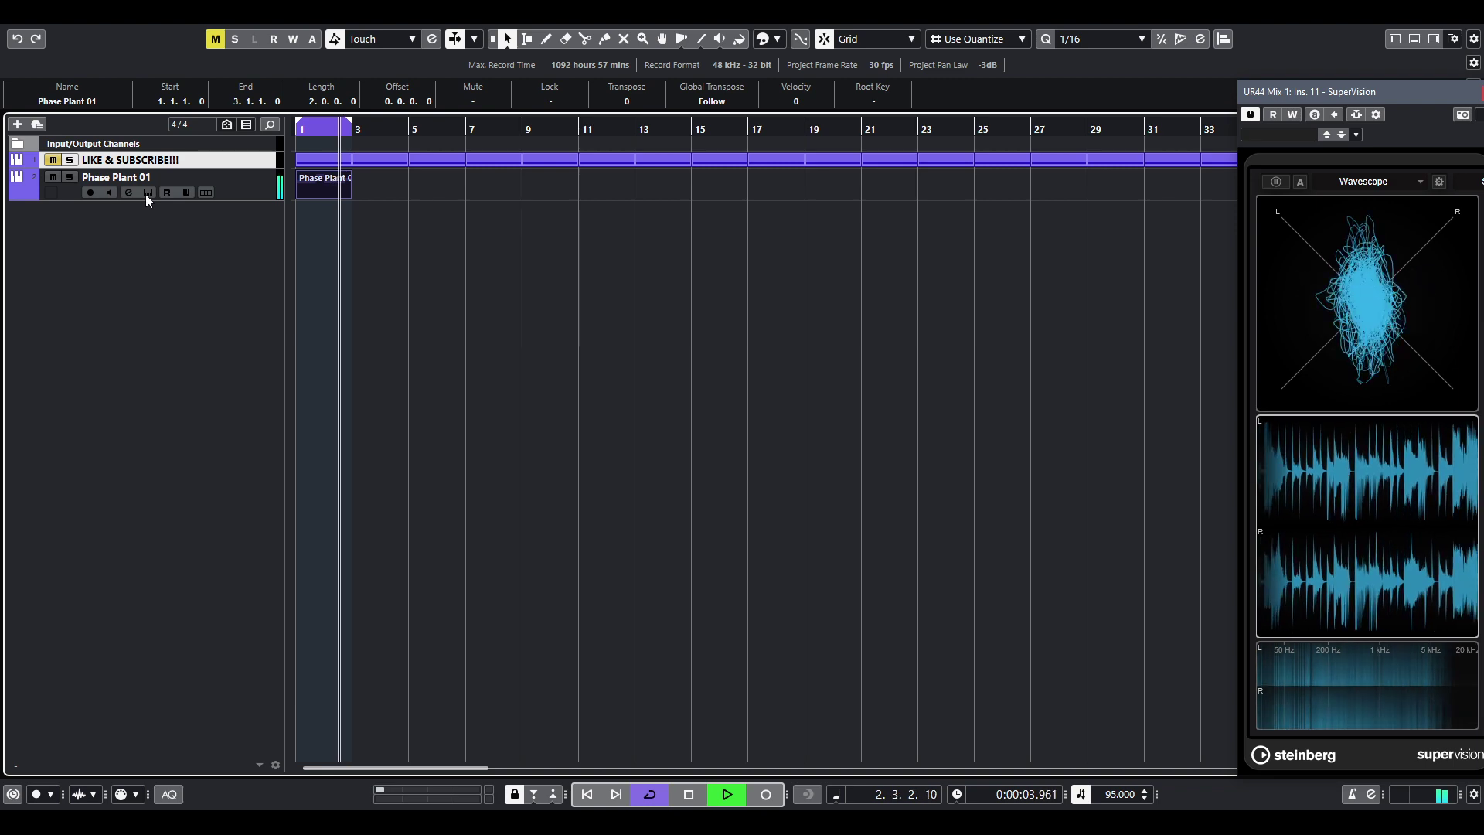
- Open the instrument editor of the Phase Plant 01 track and look through its generator groups and effect lanes
left_click(147, 192)
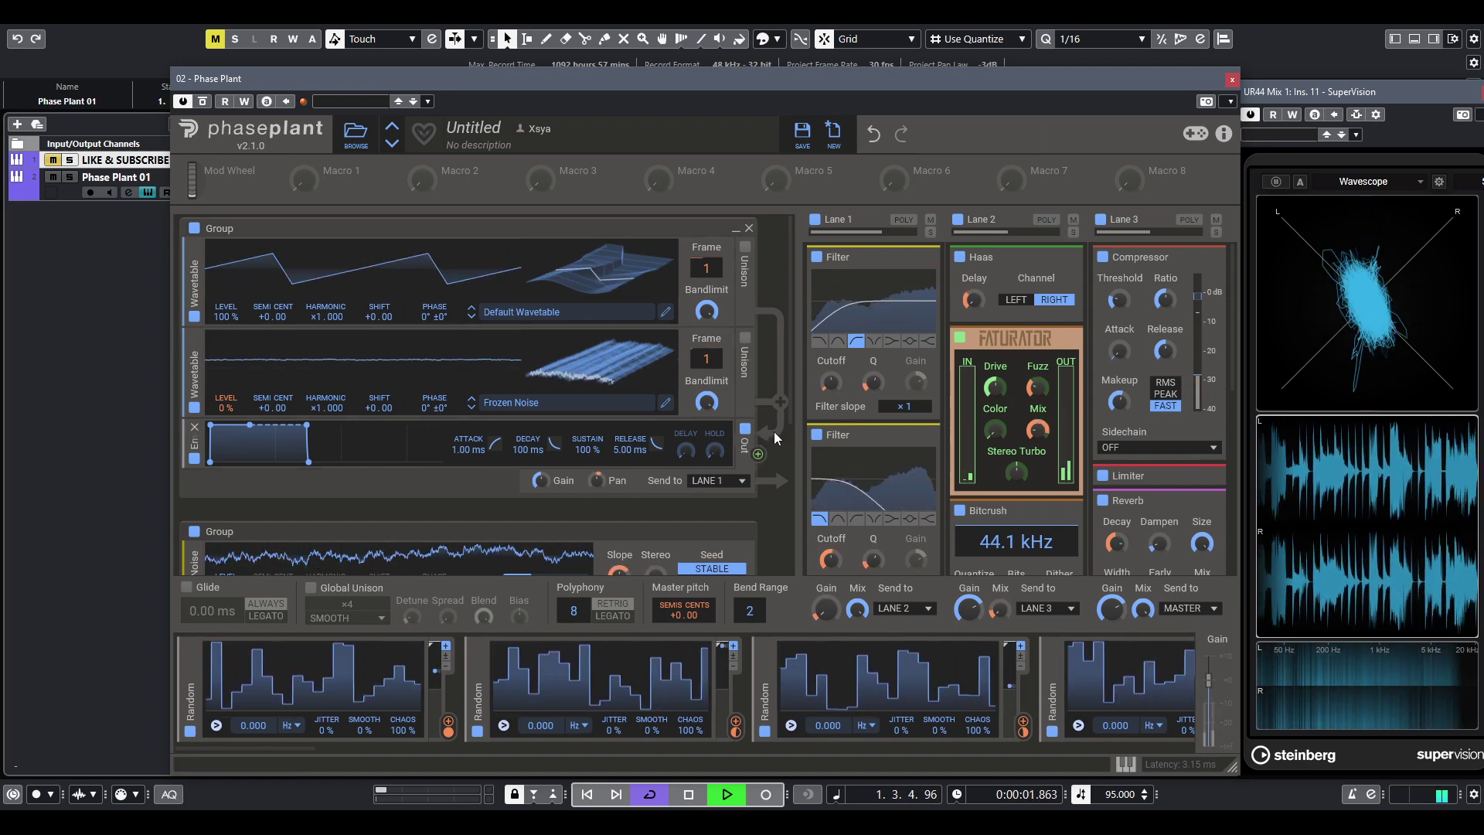
scroll(773, 432, "down", 5)
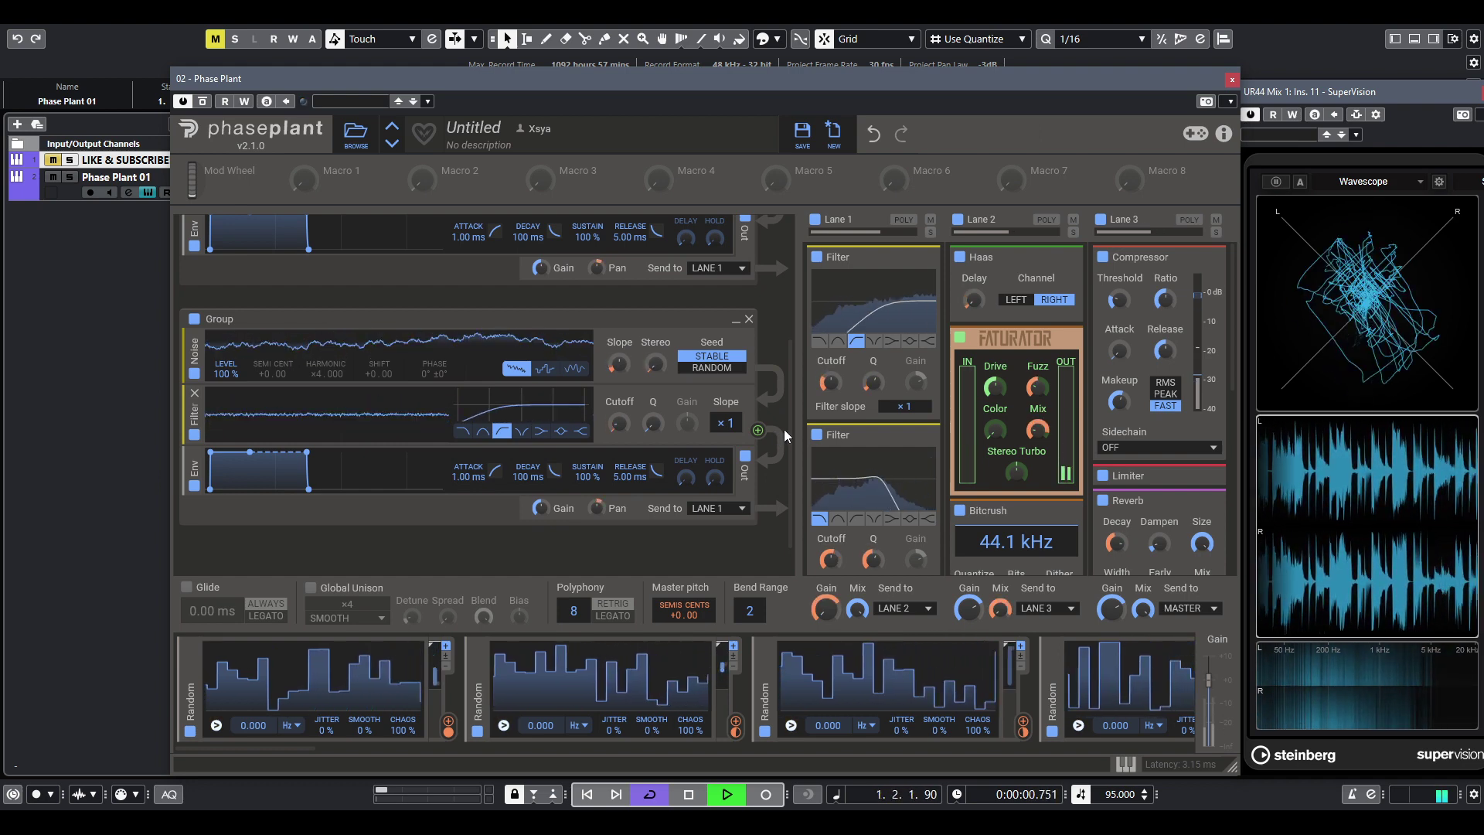
scroll(940, 445, "down", 1)
scroll(940, 445, "down", 4)
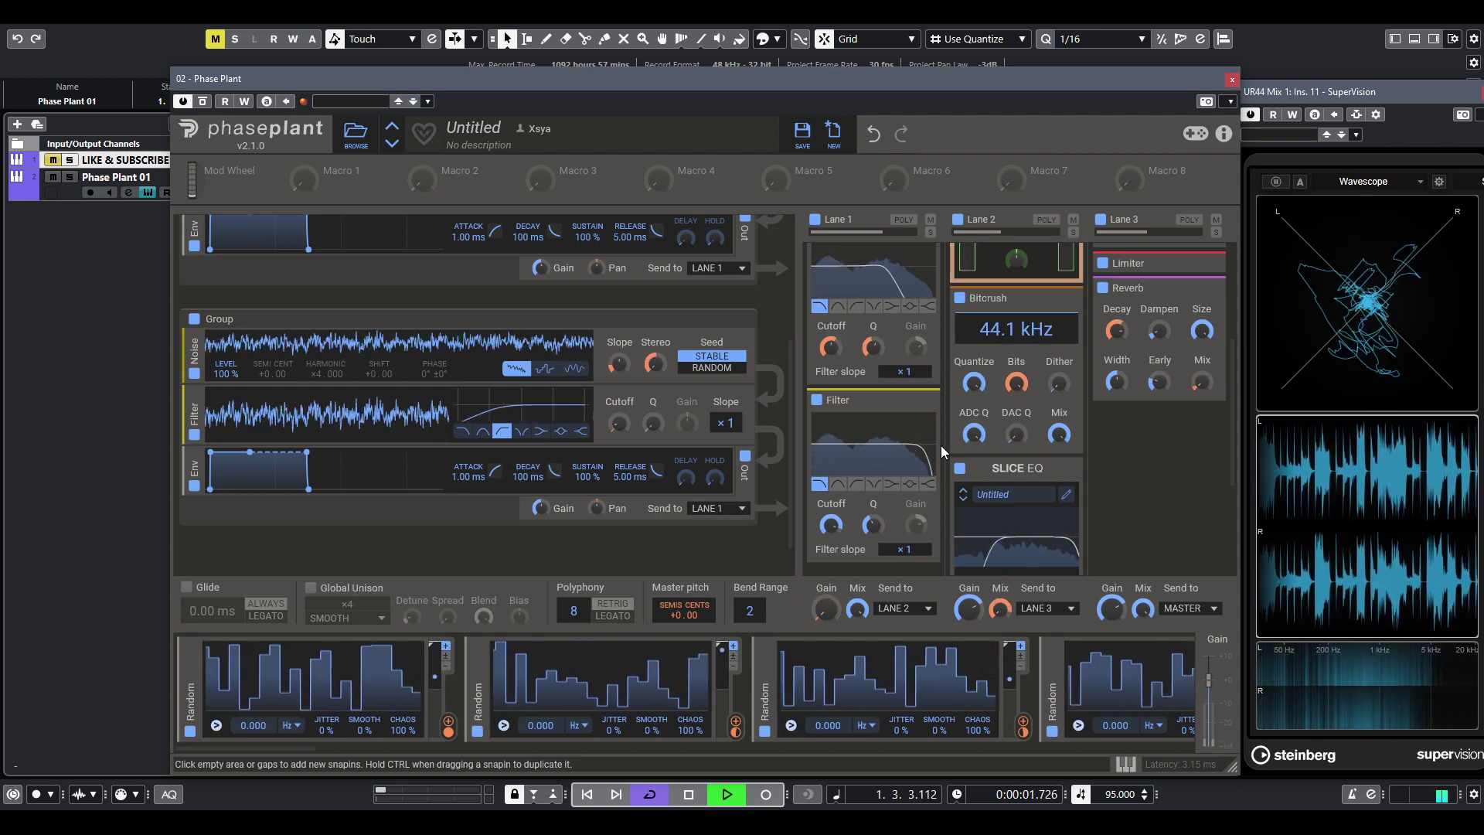
scroll(940, 445, "up", 5)
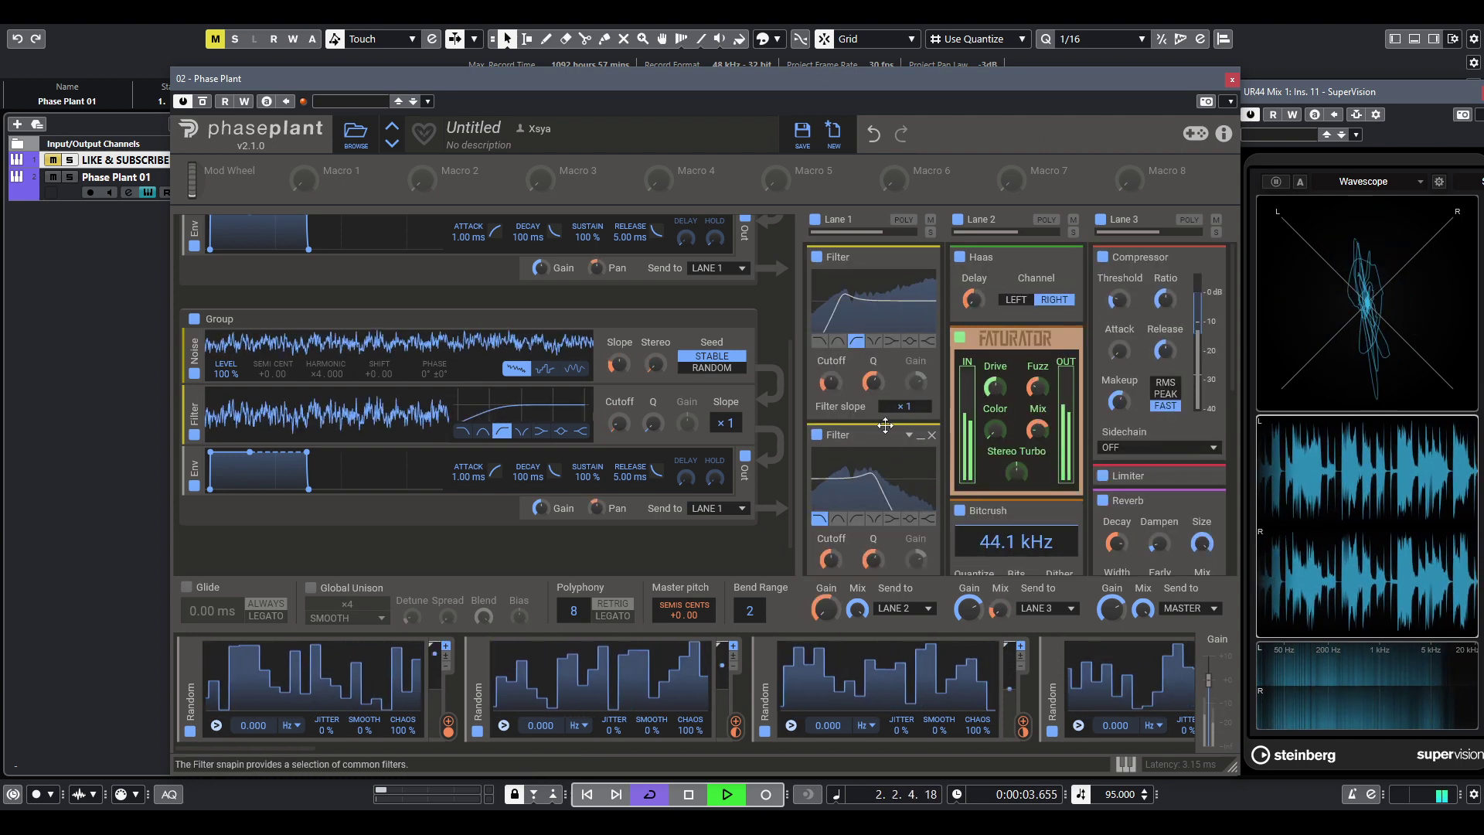
scroll(776, 357, "up", 4)
scroll(776, 350, "up", 1)
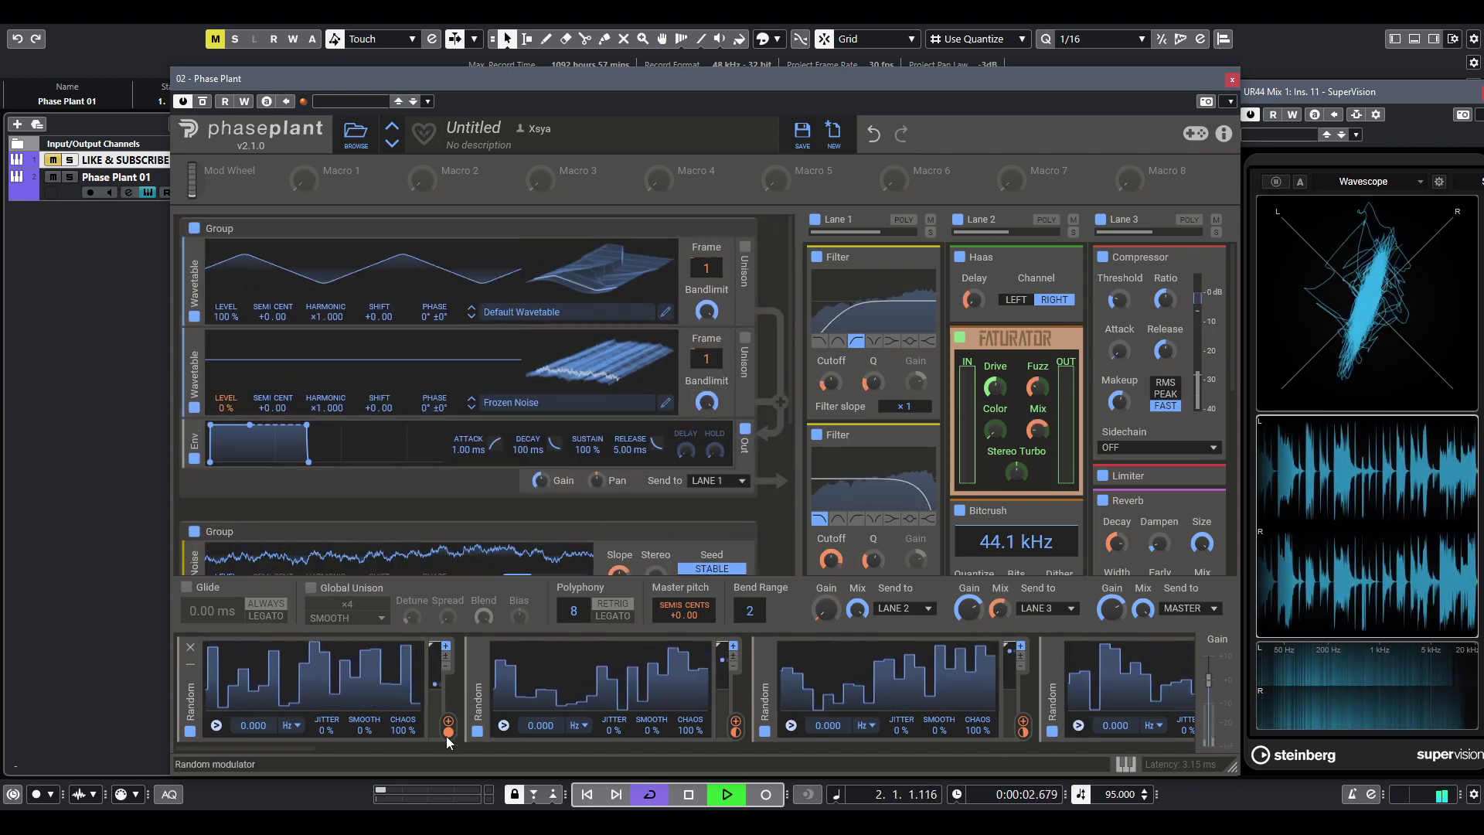
- Check which parameters the first three Random modulators control, minimizing each one after inspection
left_click_drag(448, 723, 706, 268)
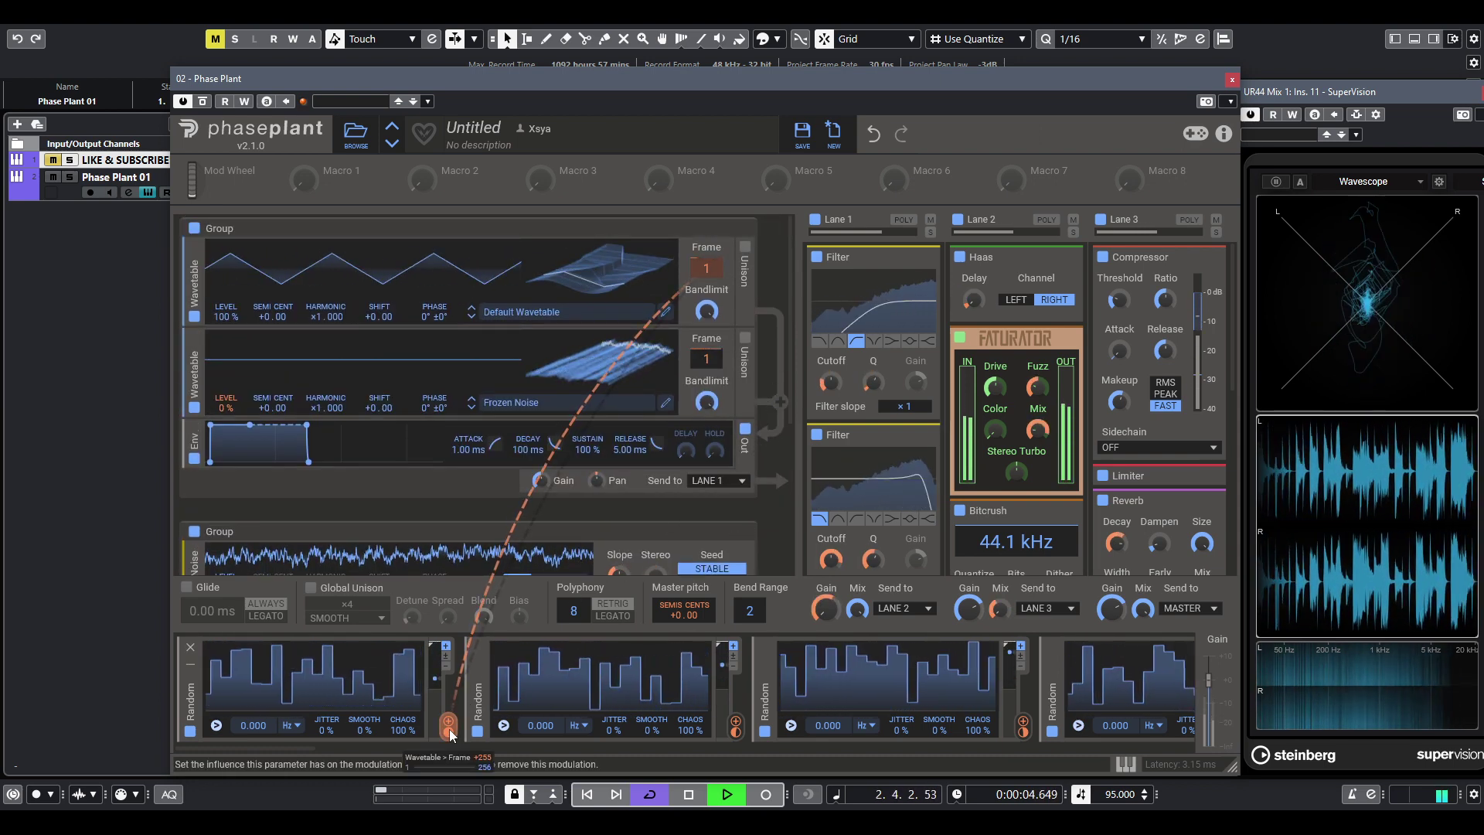
left_click(189, 665)
mouse_move(478, 730)
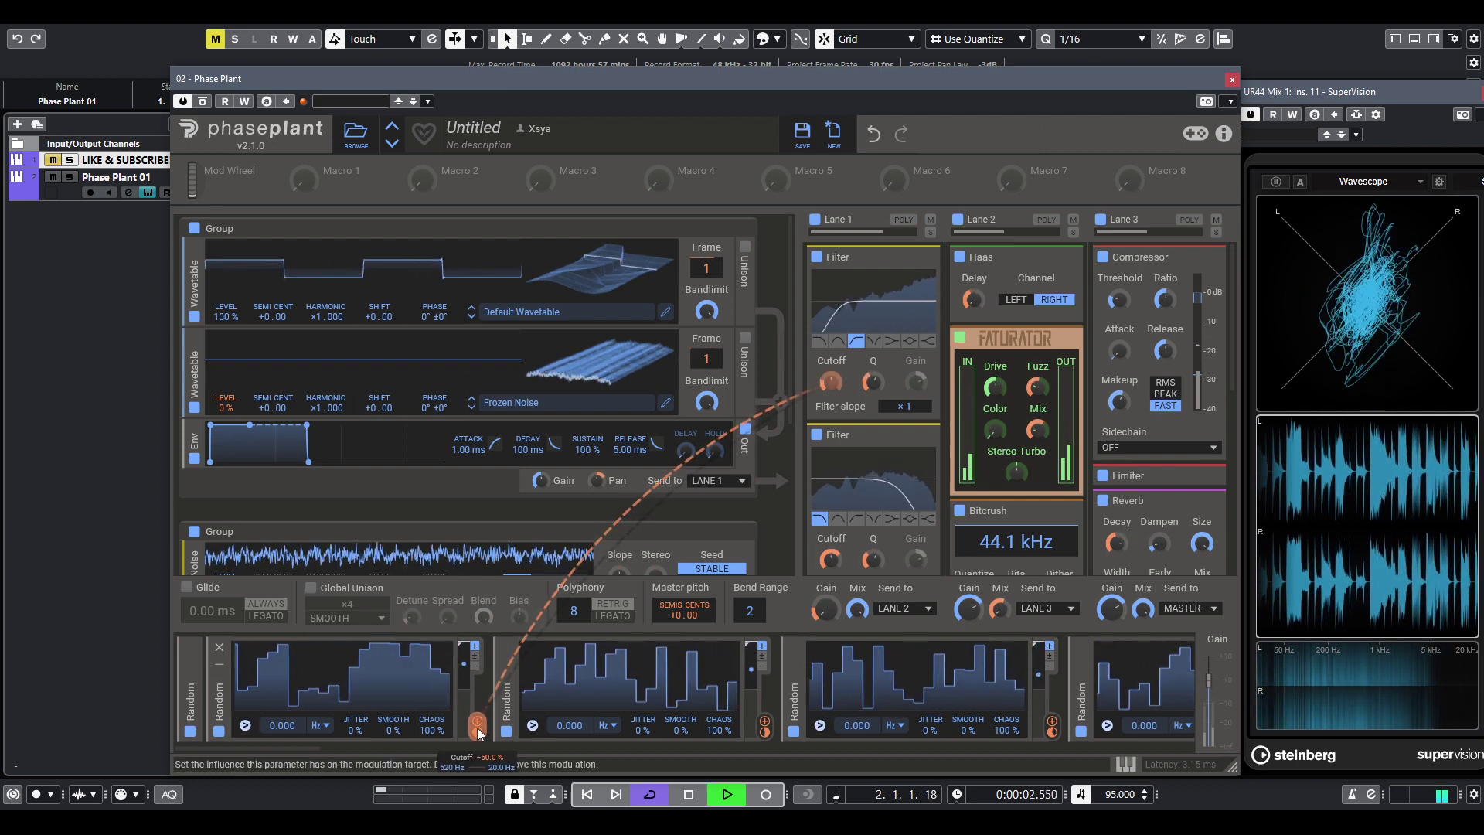
left_click(219, 664)
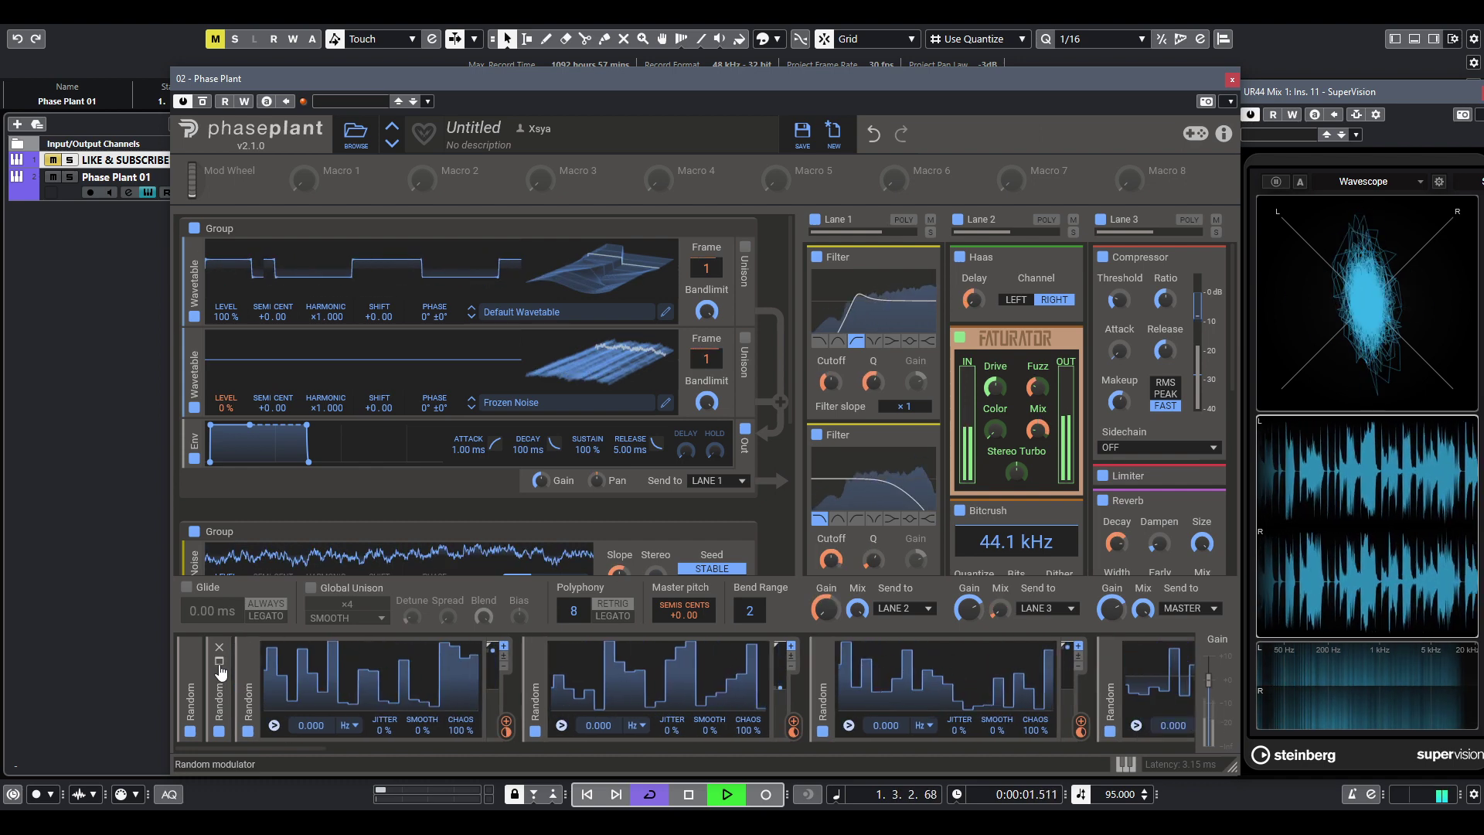
mouse_move(508, 728)
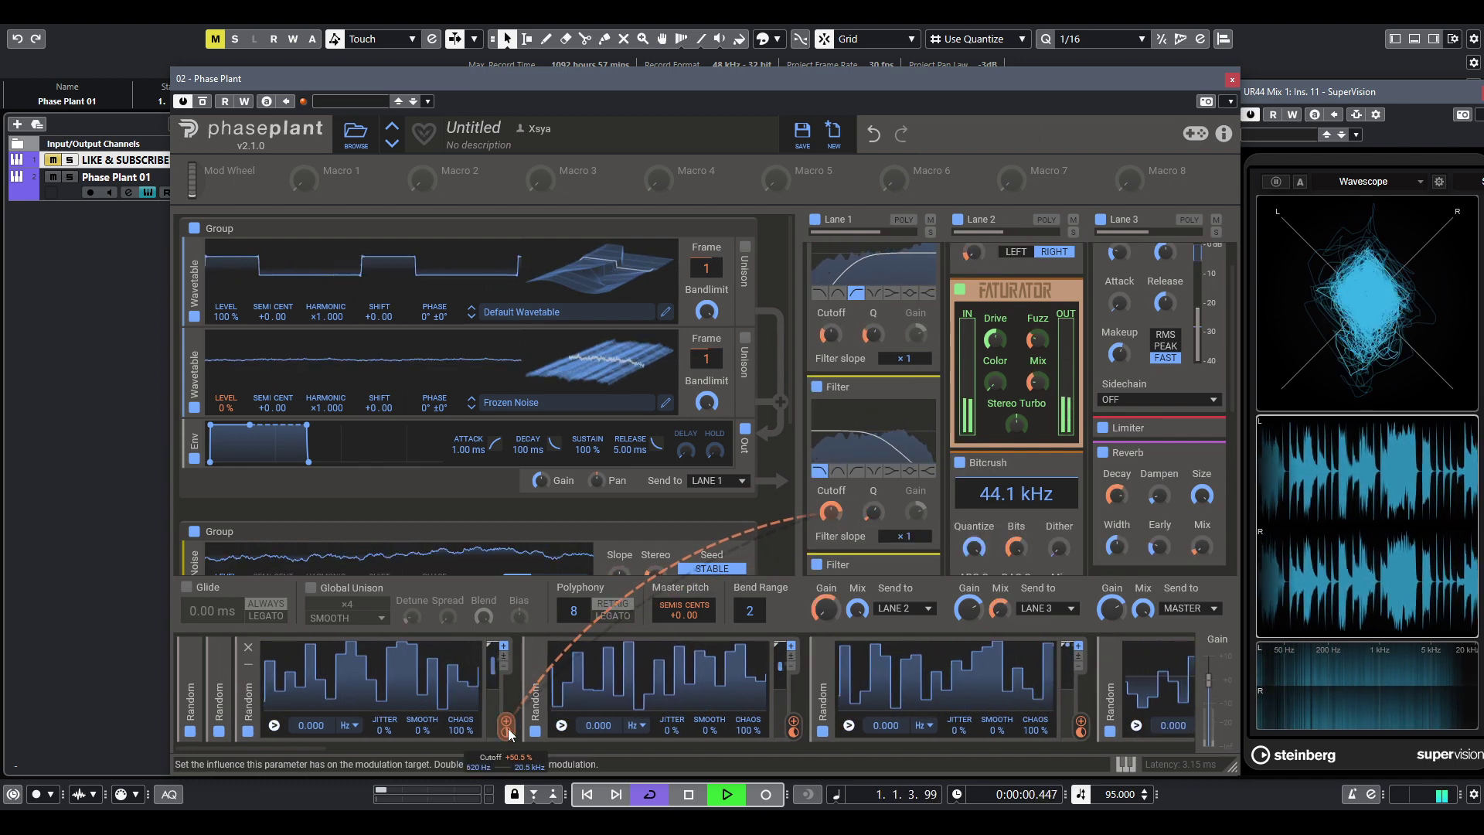
left_click(250, 667)
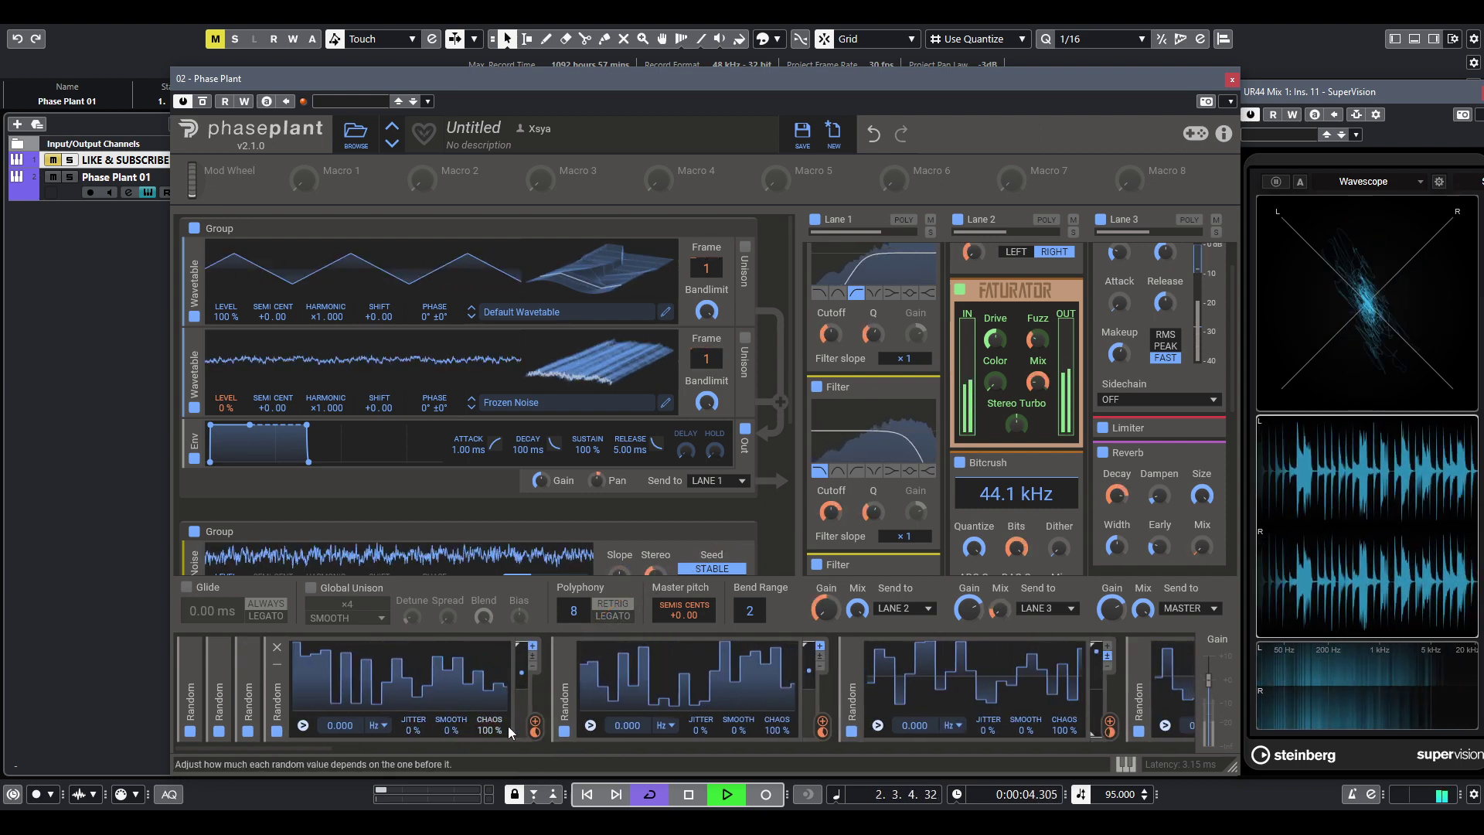
- Check the modulation targets of the fourth, fifth and sixth Random modulators and minimize each one
mouse_move(533, 731)
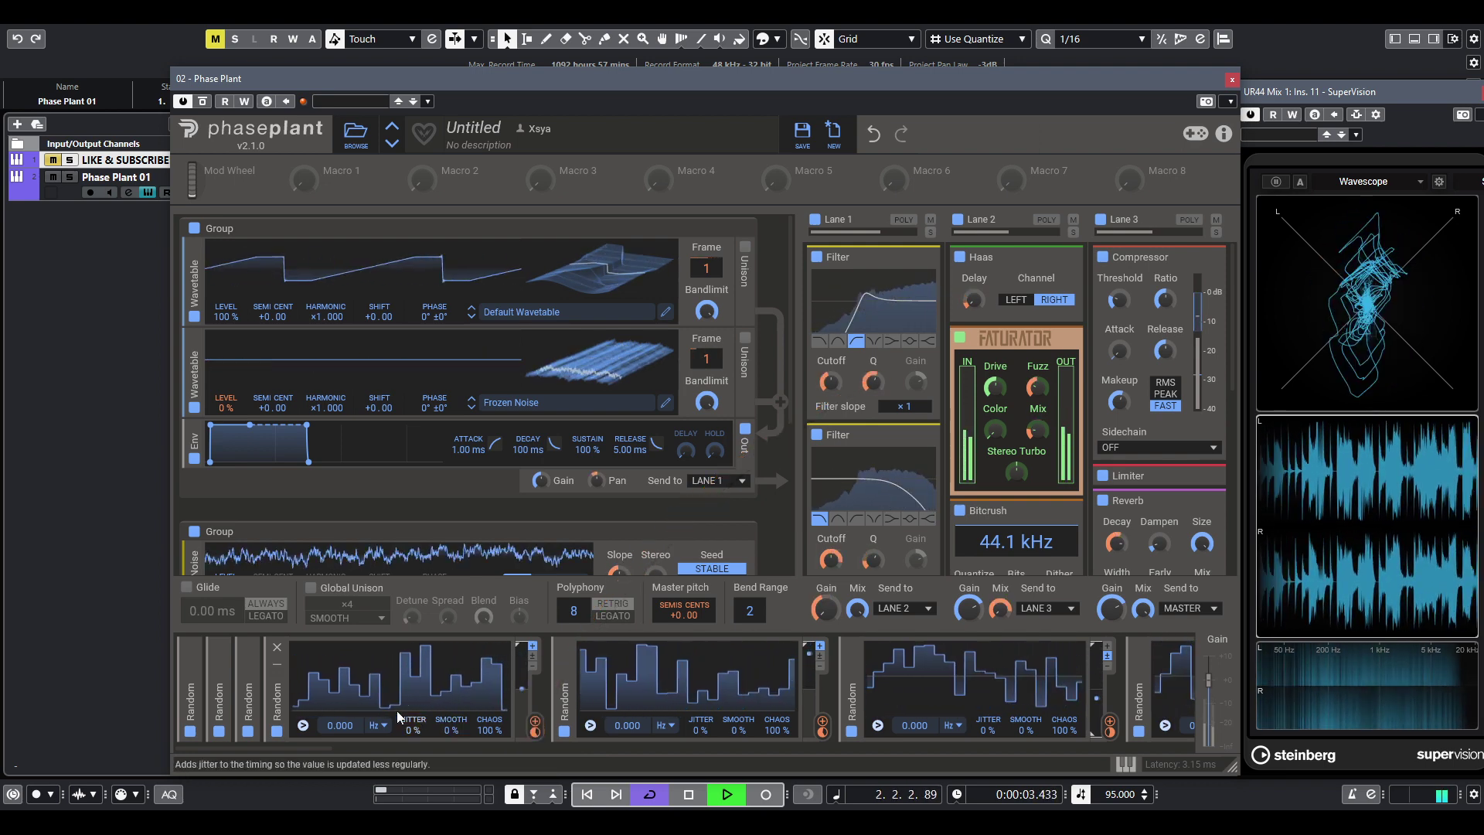
left_click(277, 663)
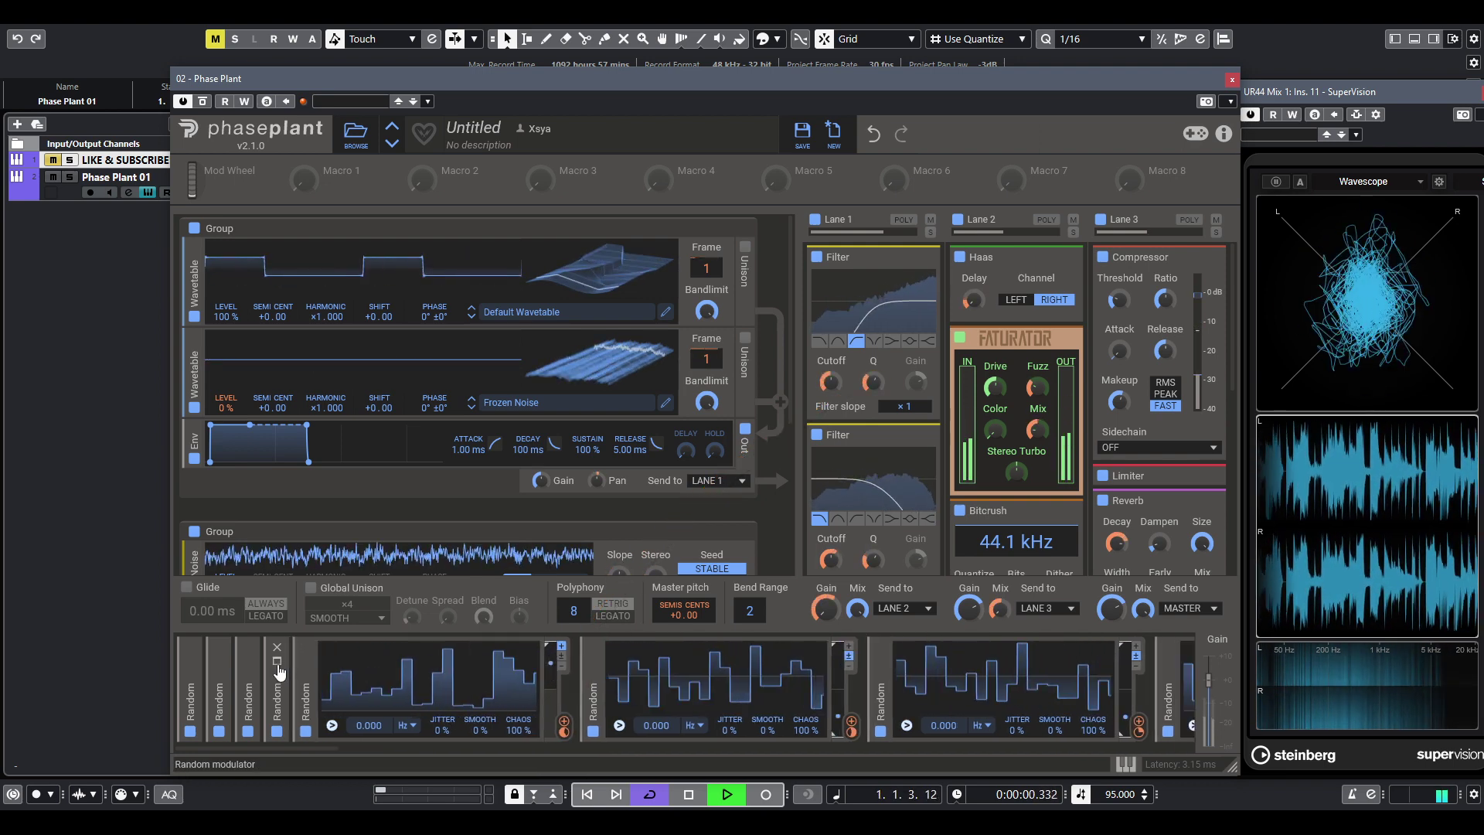
mouse_move(565, 731)
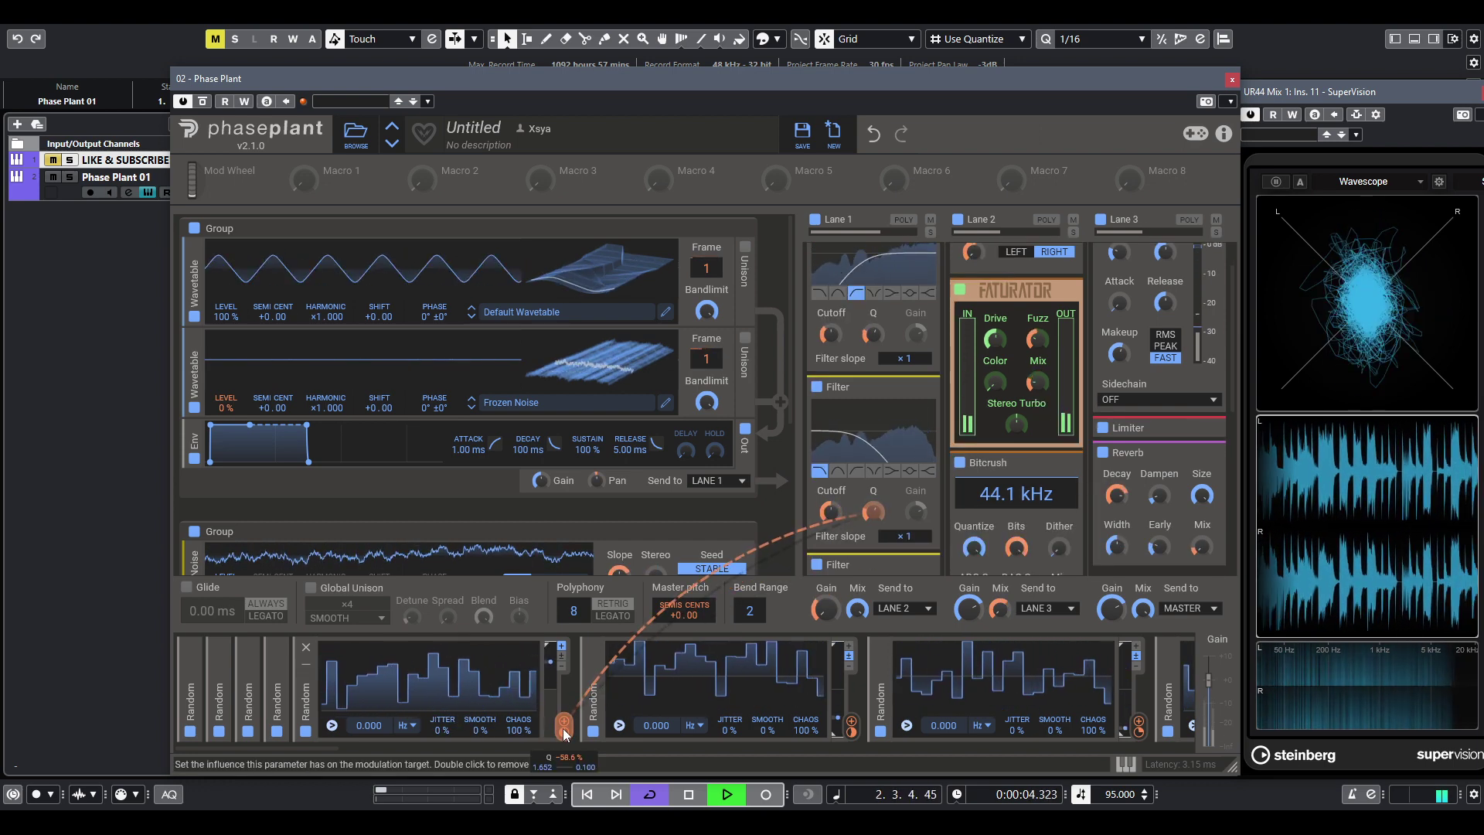
left_click(307, 666)
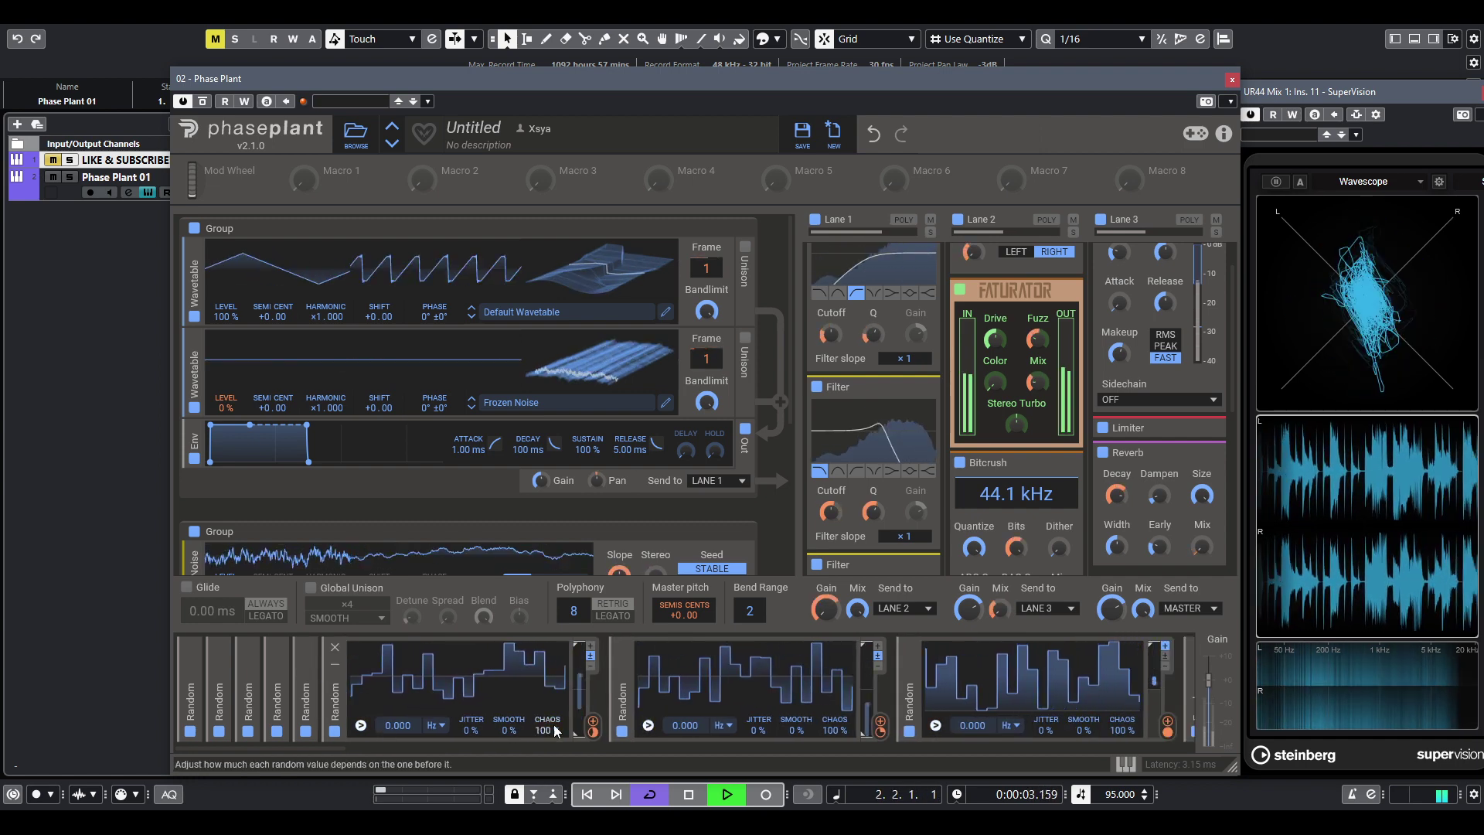
mouse_move(592, 731)
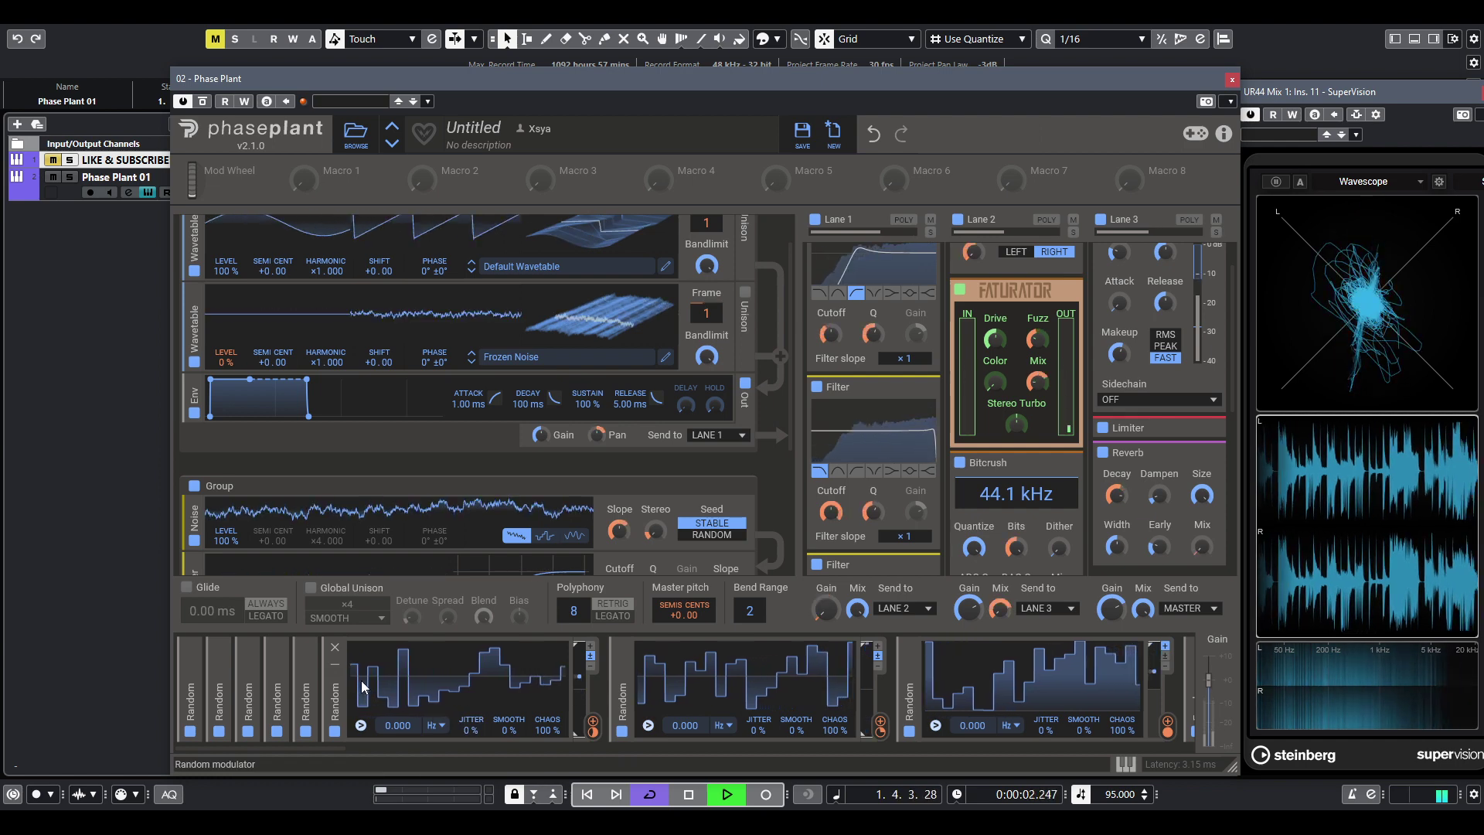
left_click(337, 665)
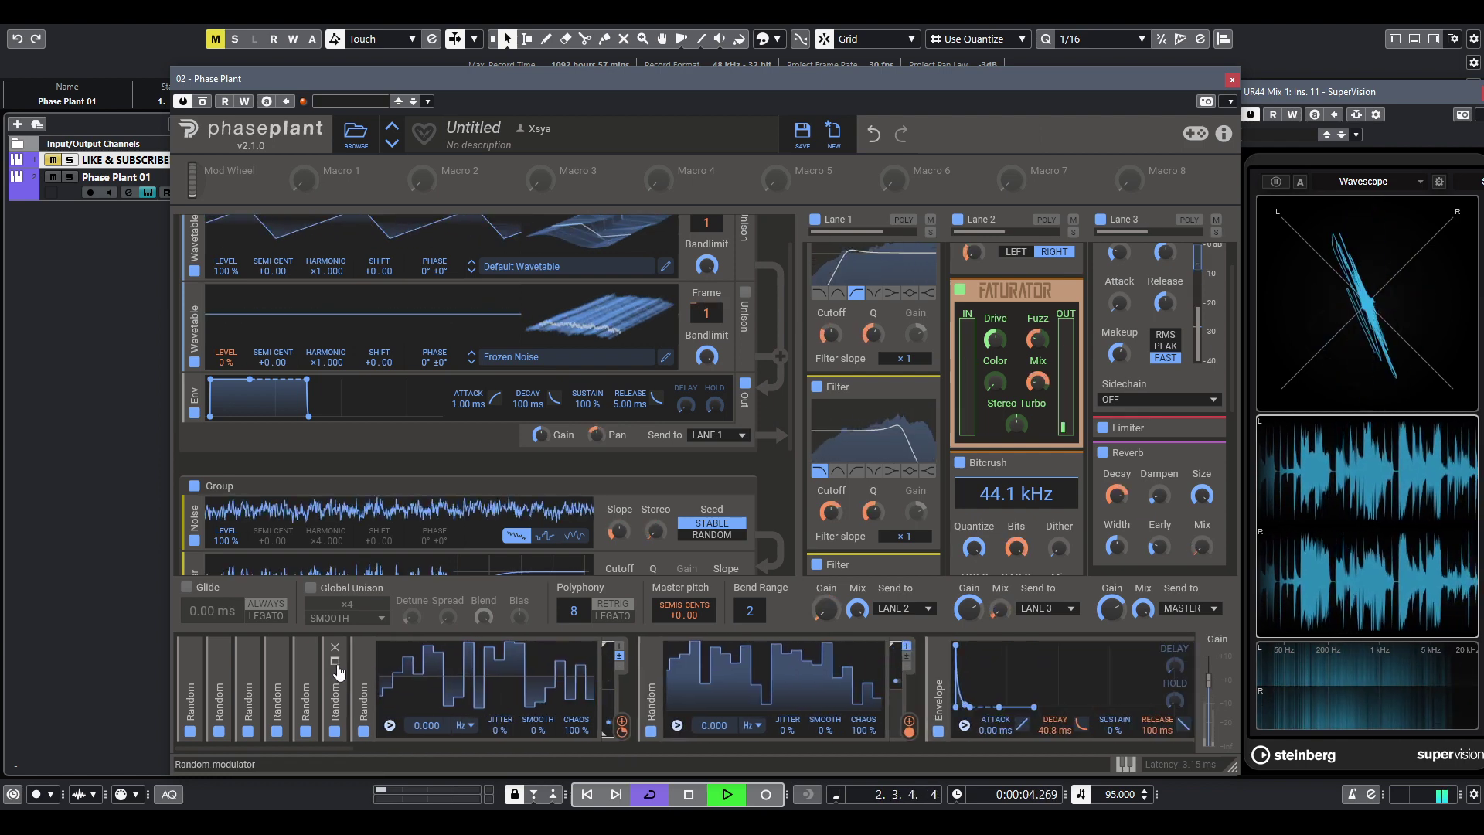
- Check the modulation targets of the seventh and eighth Random modulators and minimize both
mouse_move(618, 733)
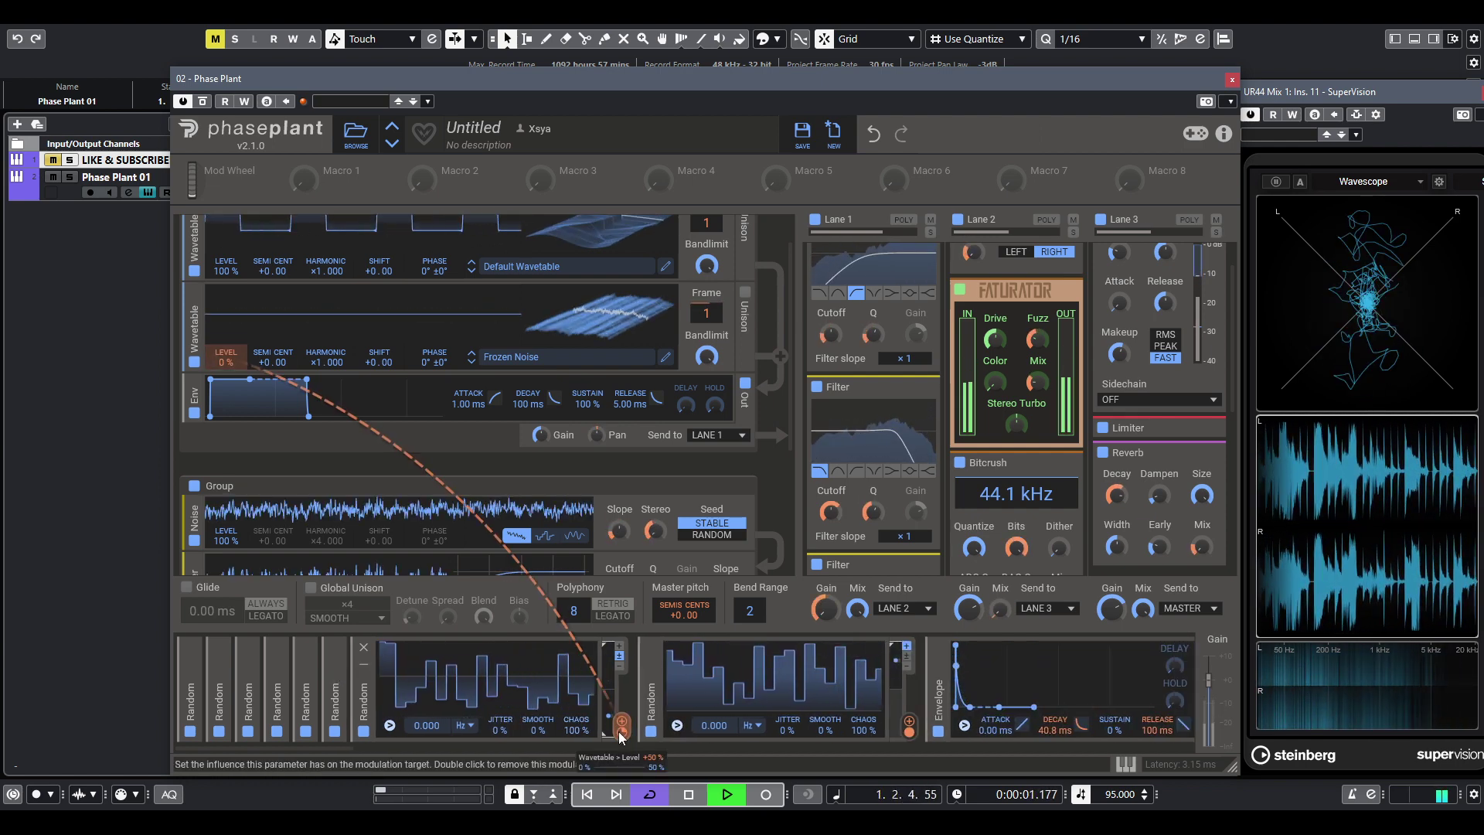
left_click(365, 666)
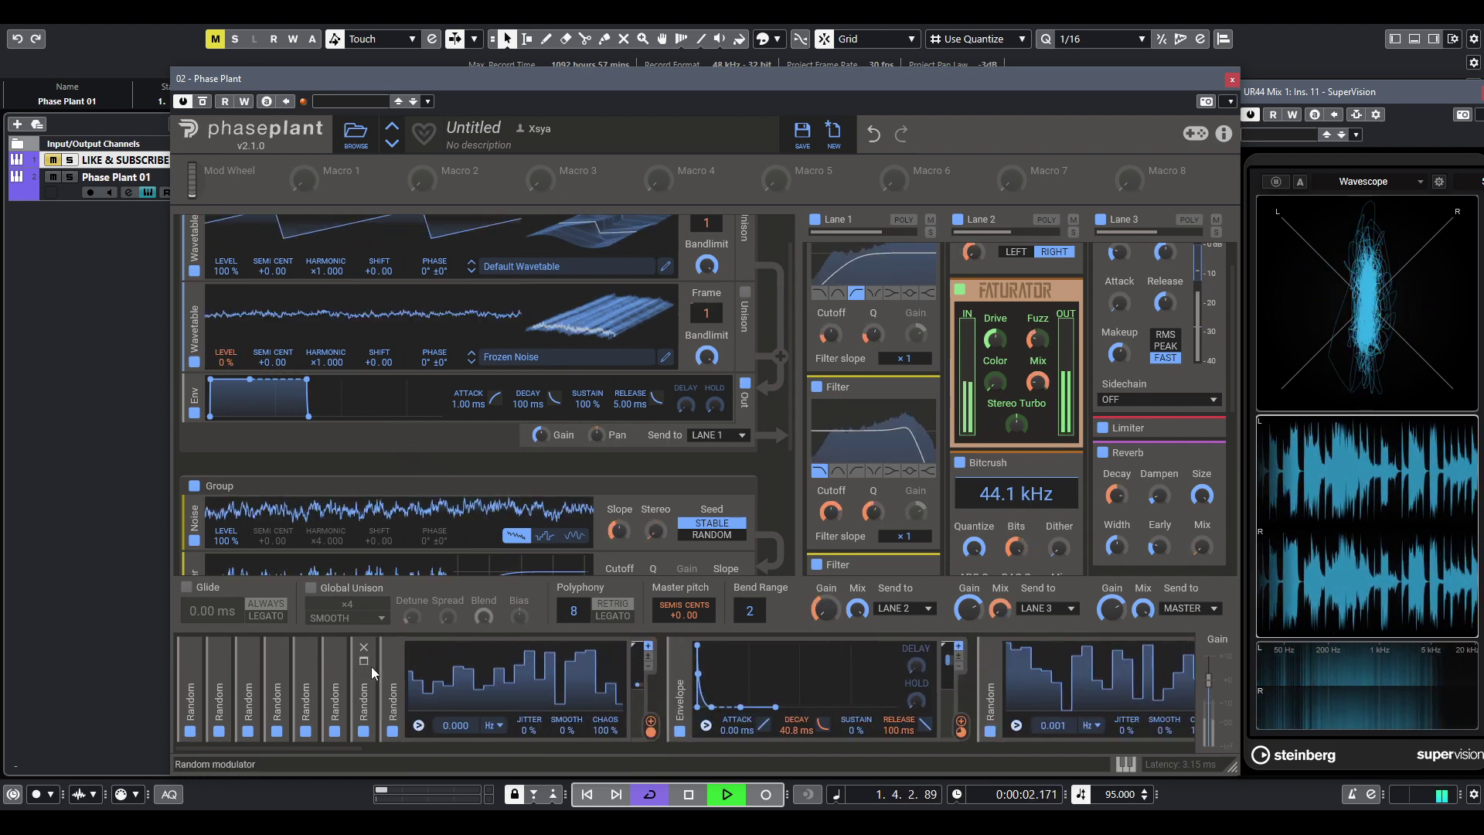
mouse_move(652, 731)
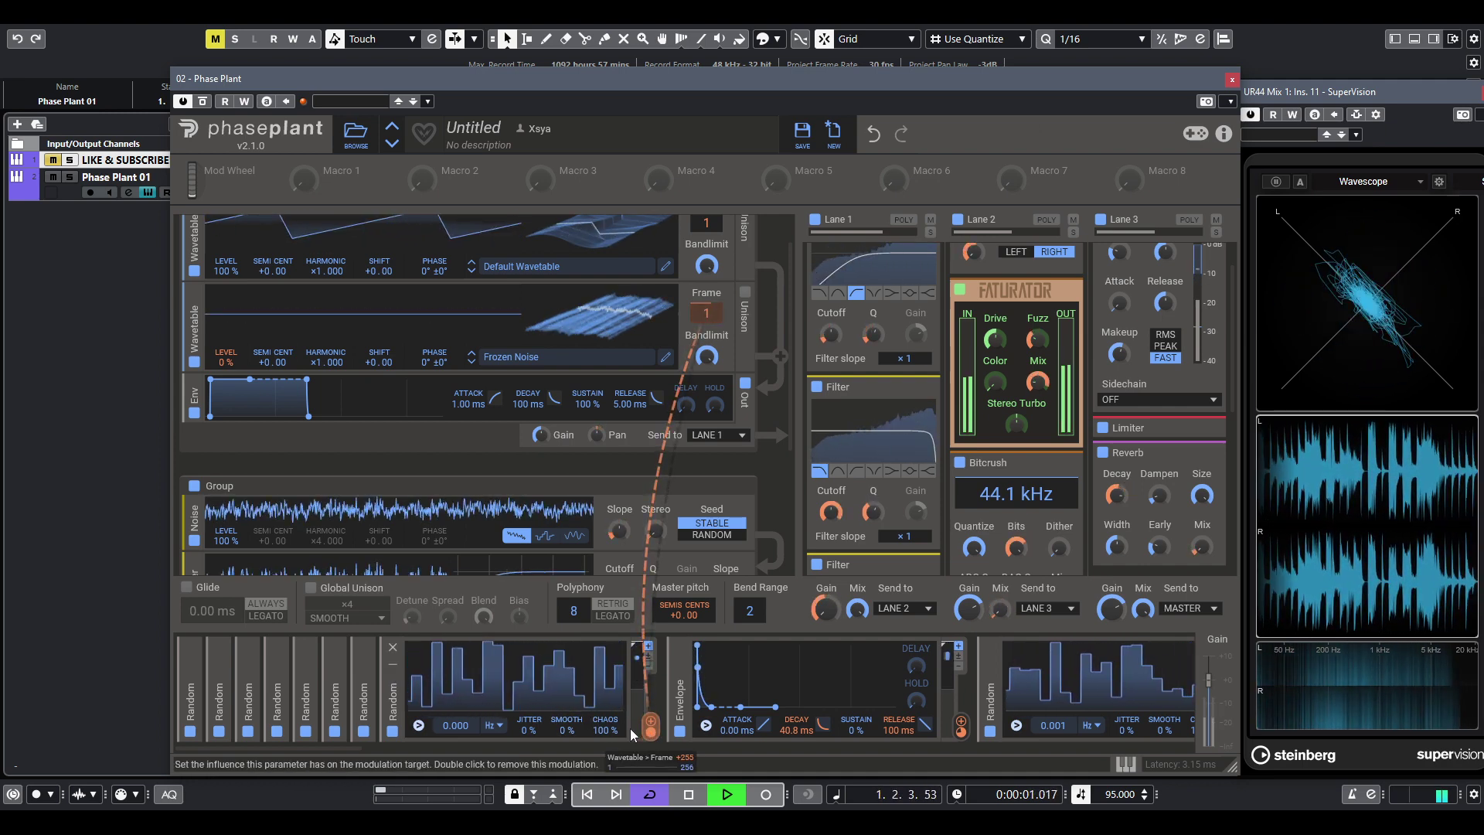
left_click(393, 663)
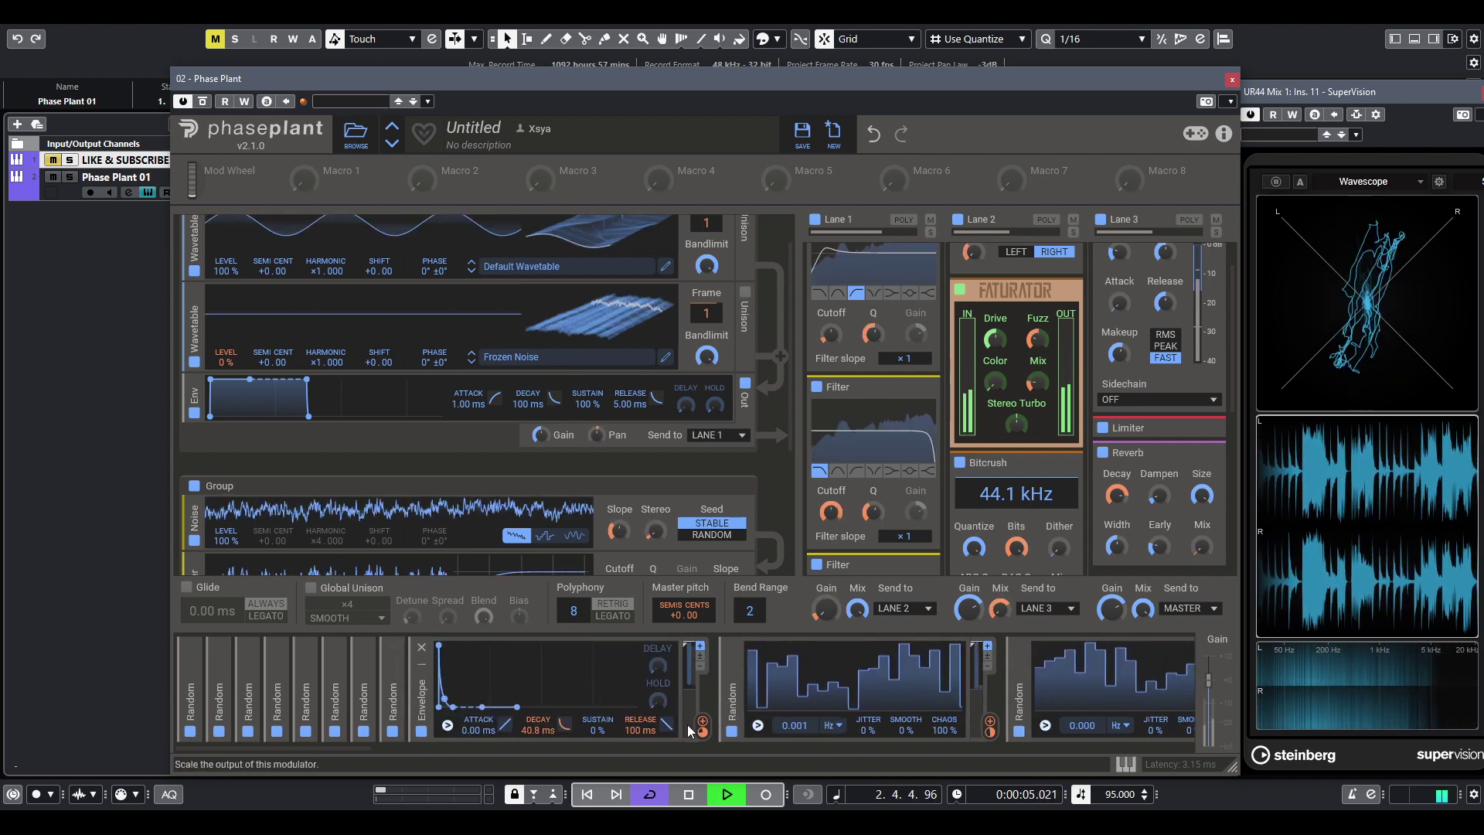
- Inspect the routing of the first Envelope modulator and the Random modulators following it, then minimize them
mouse_move(702, 730)
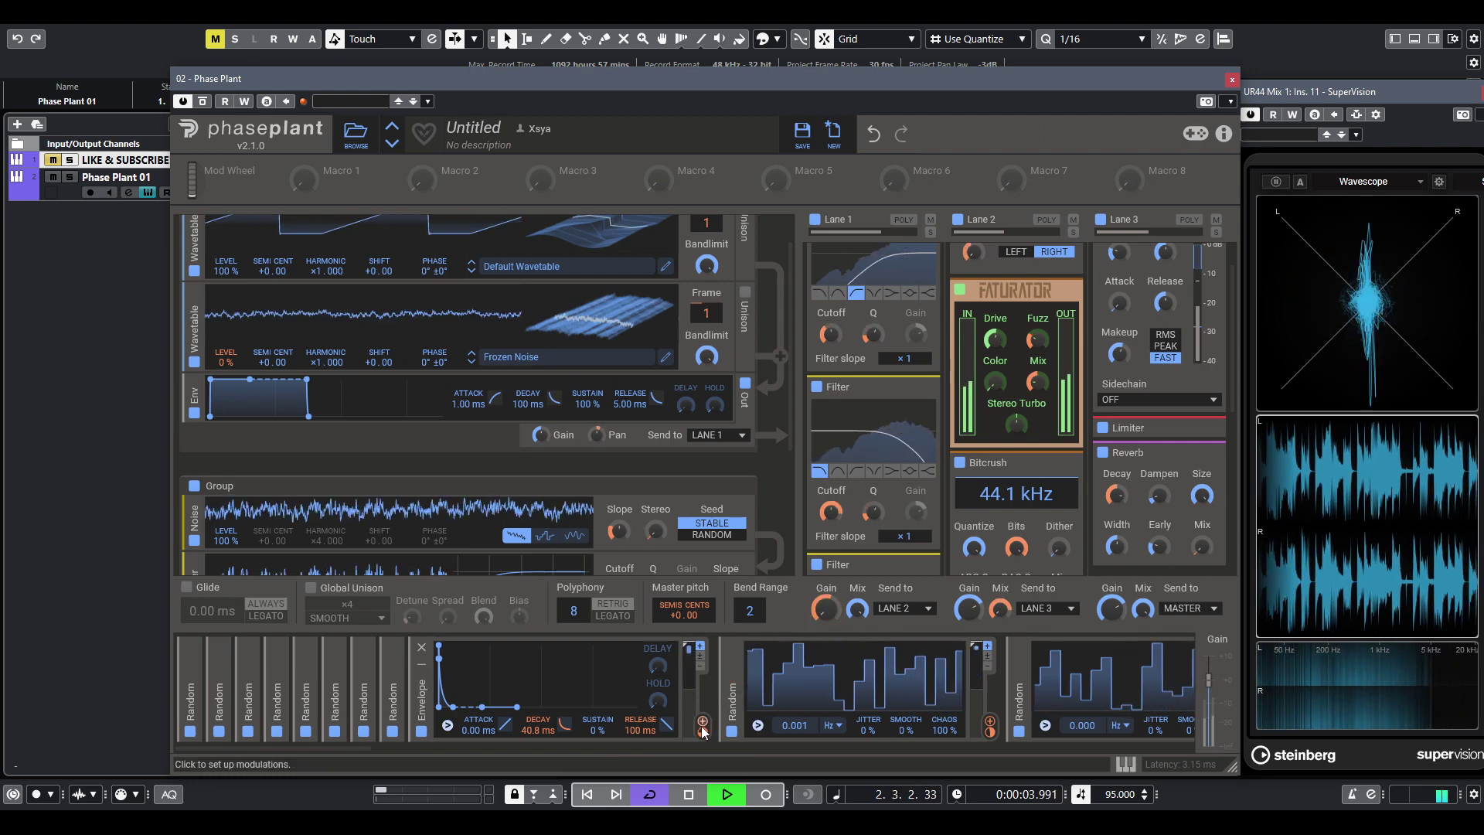
mouse_move(989, 731)
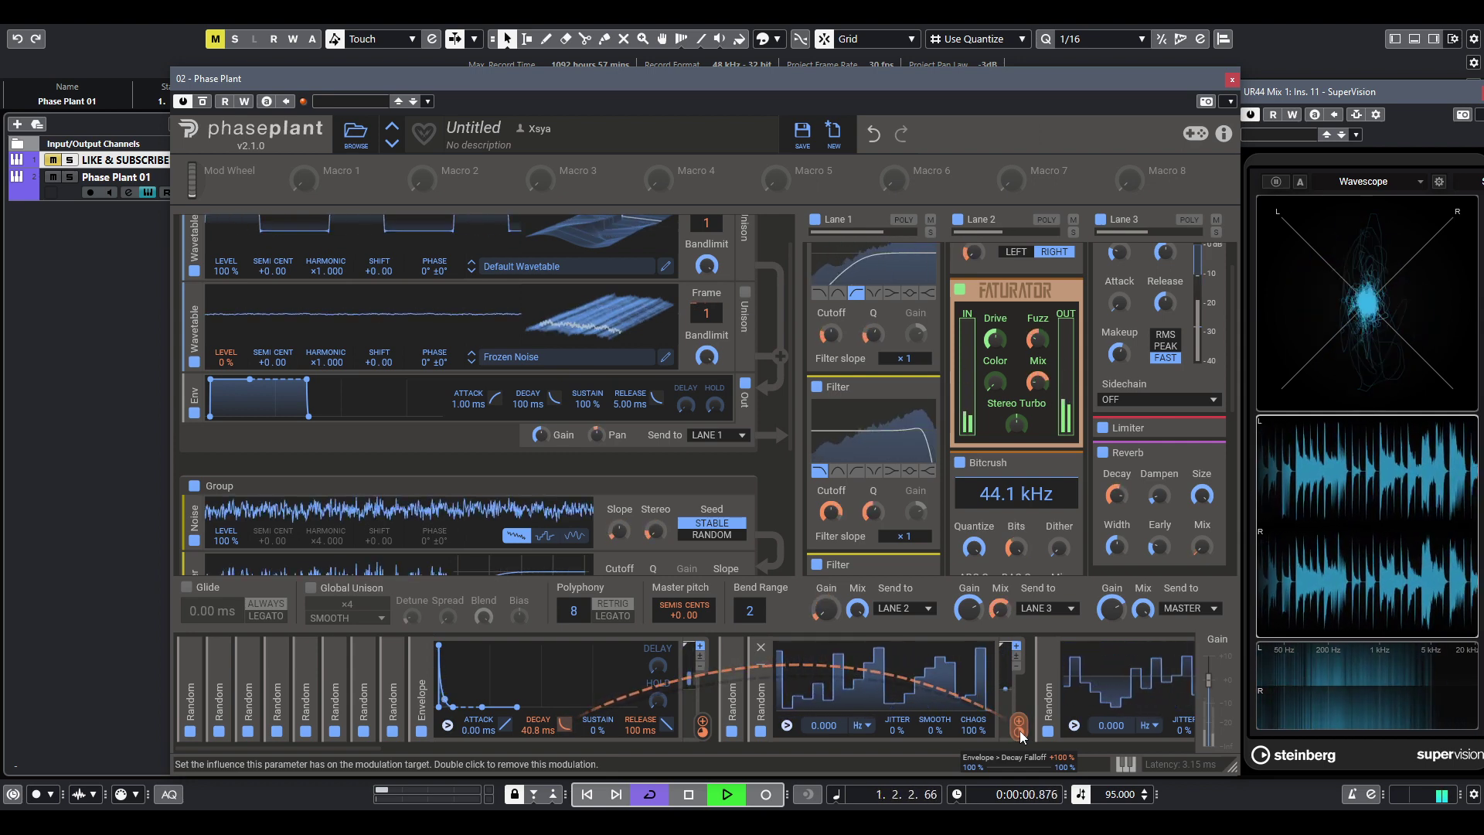
left_click(762, 664)
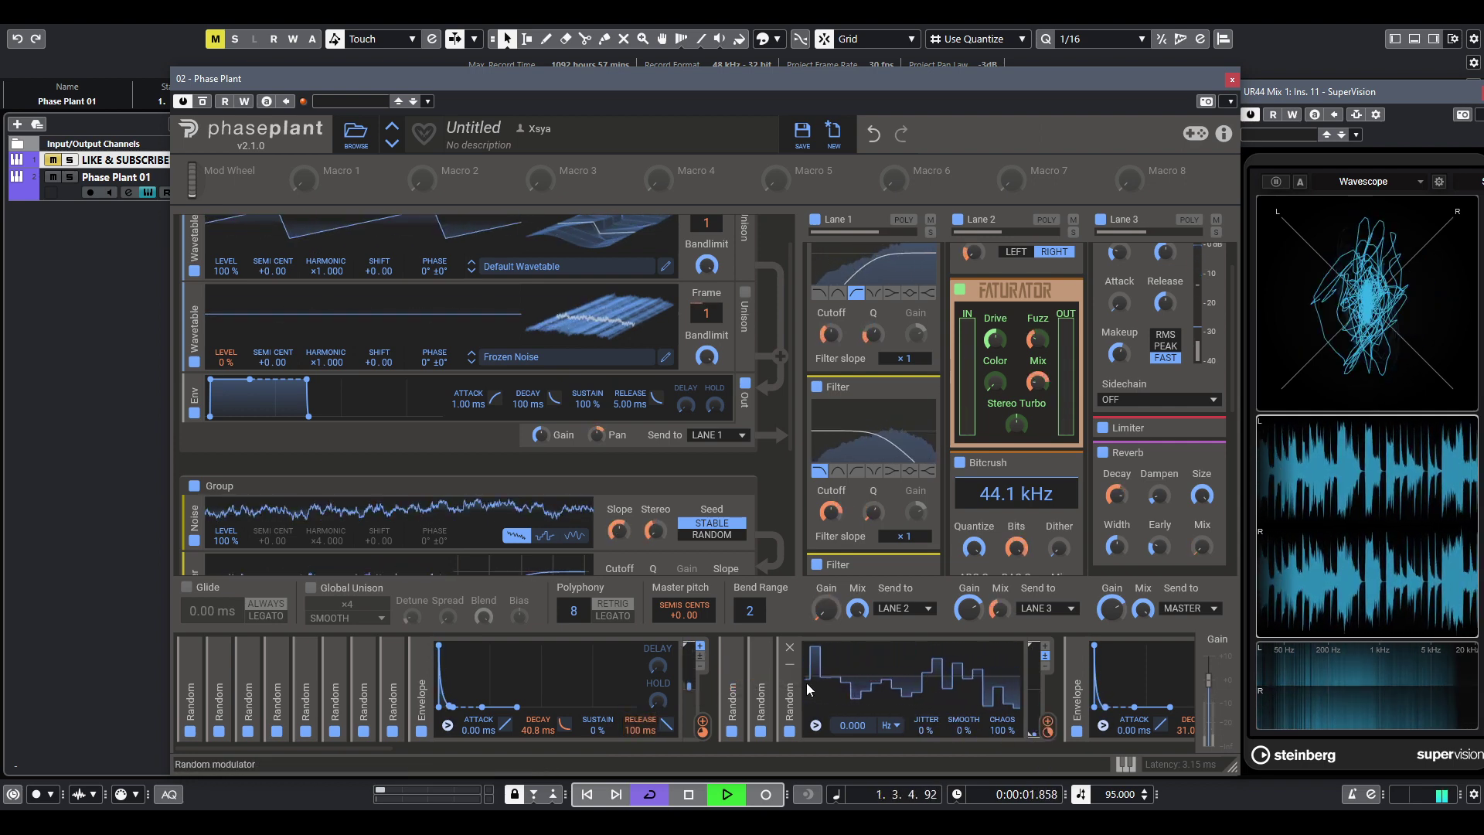
left_click(792, 665)
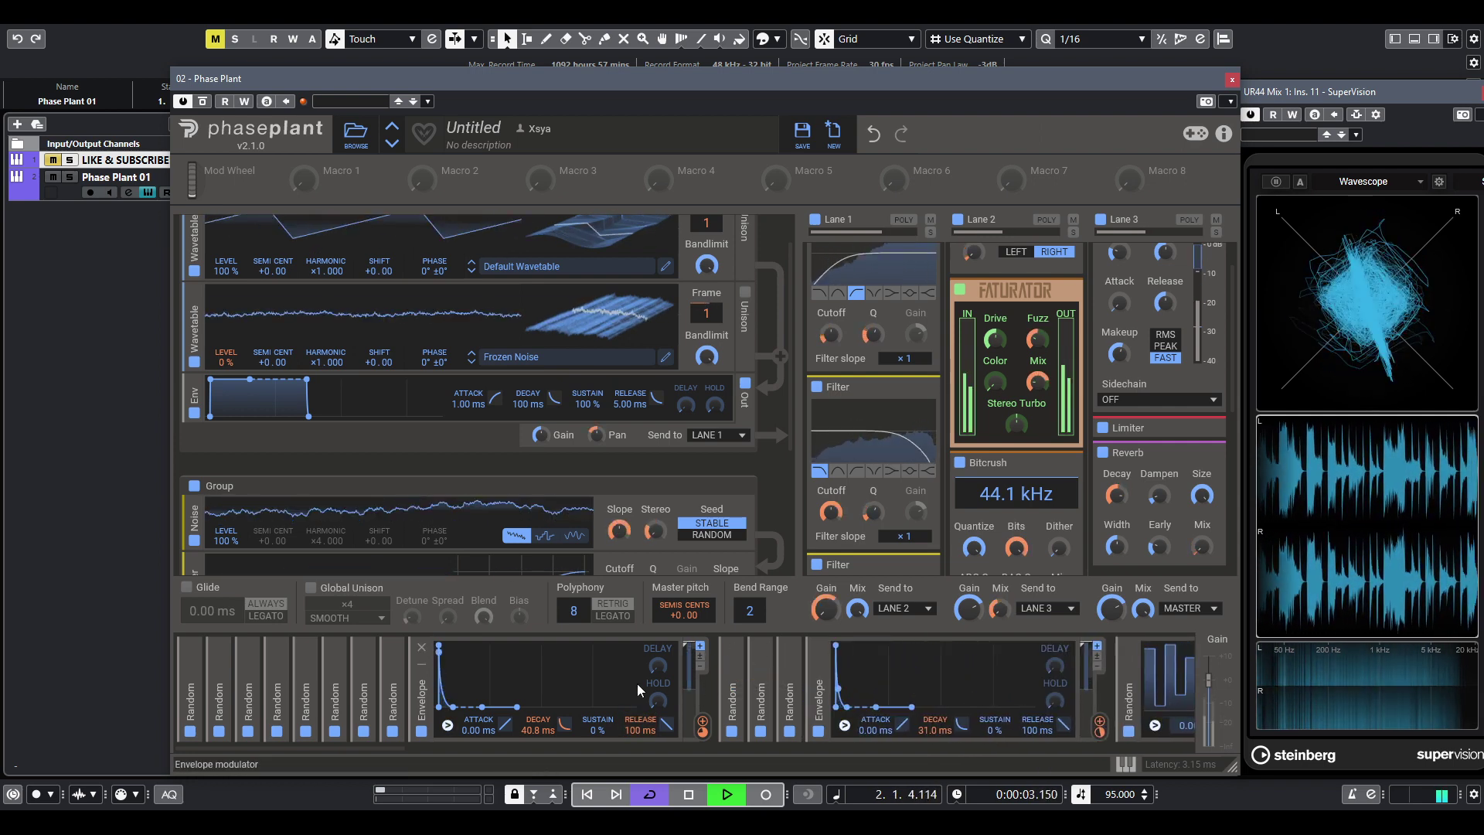
left_click(421, 669)
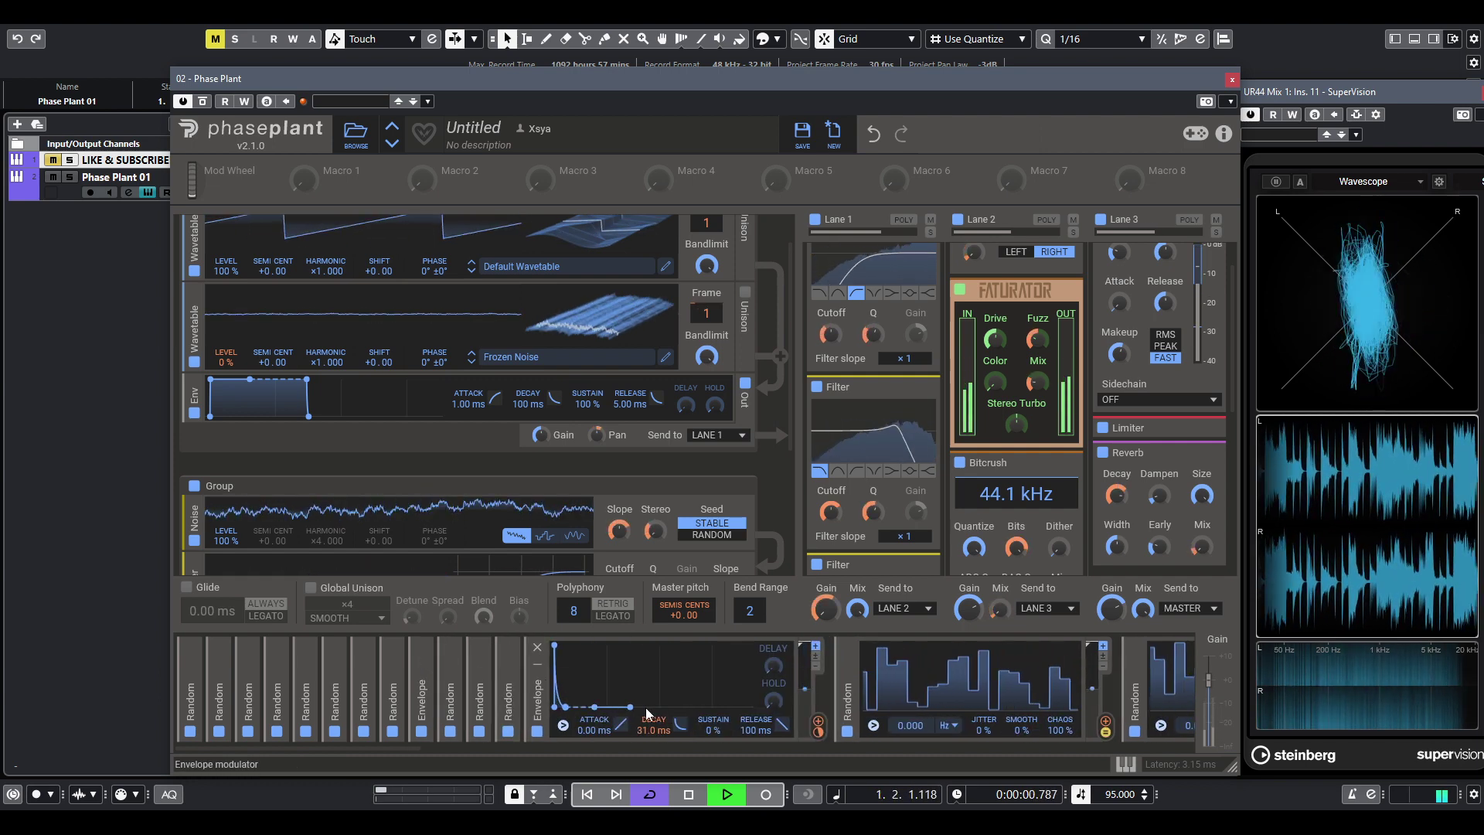
- Inspect the routing of the second Envelope modulator, then minimize it and the two Random modulators following it
mouse_move(815, 730)
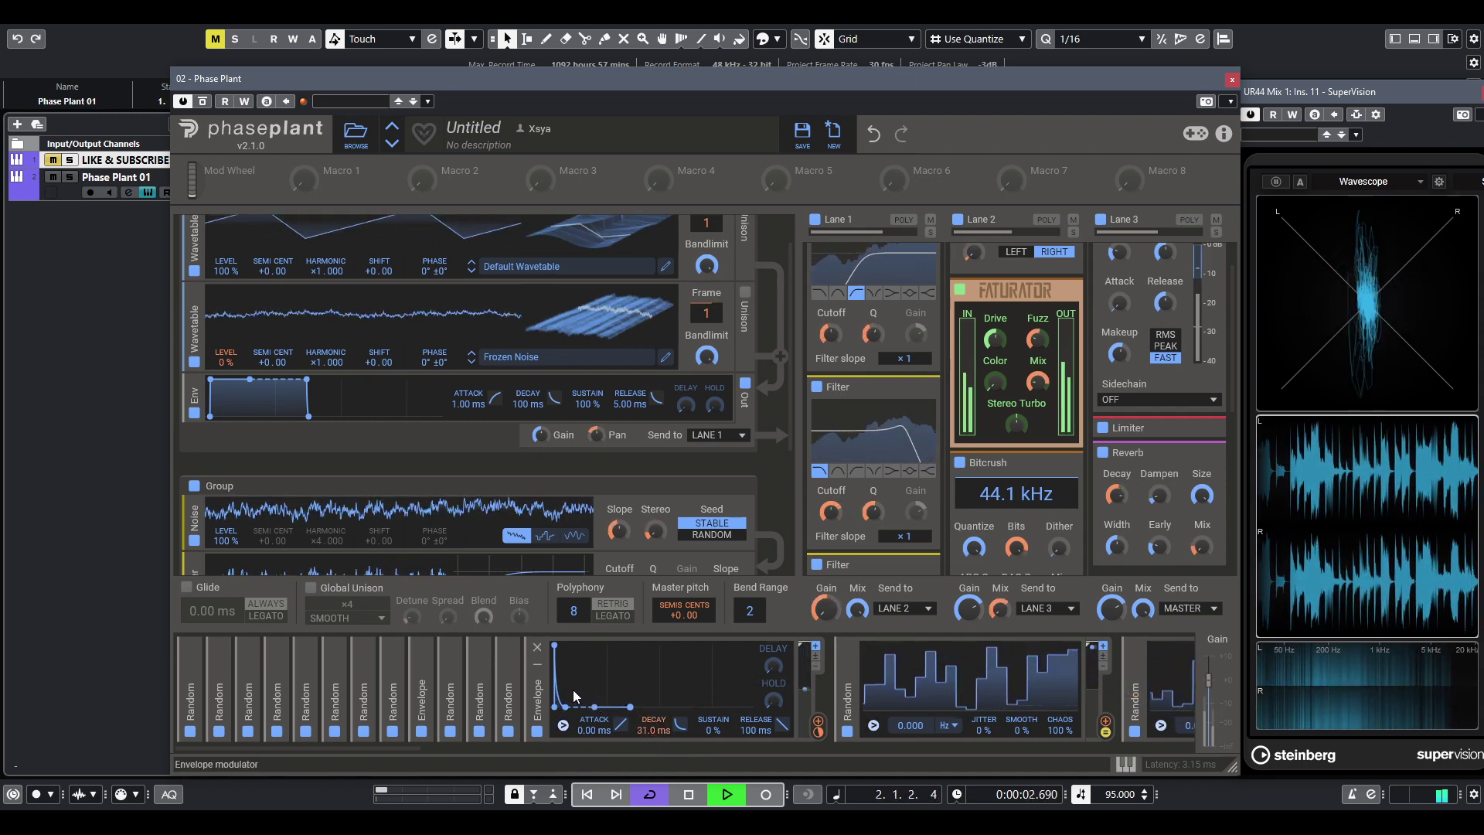
left_click(538, 666)
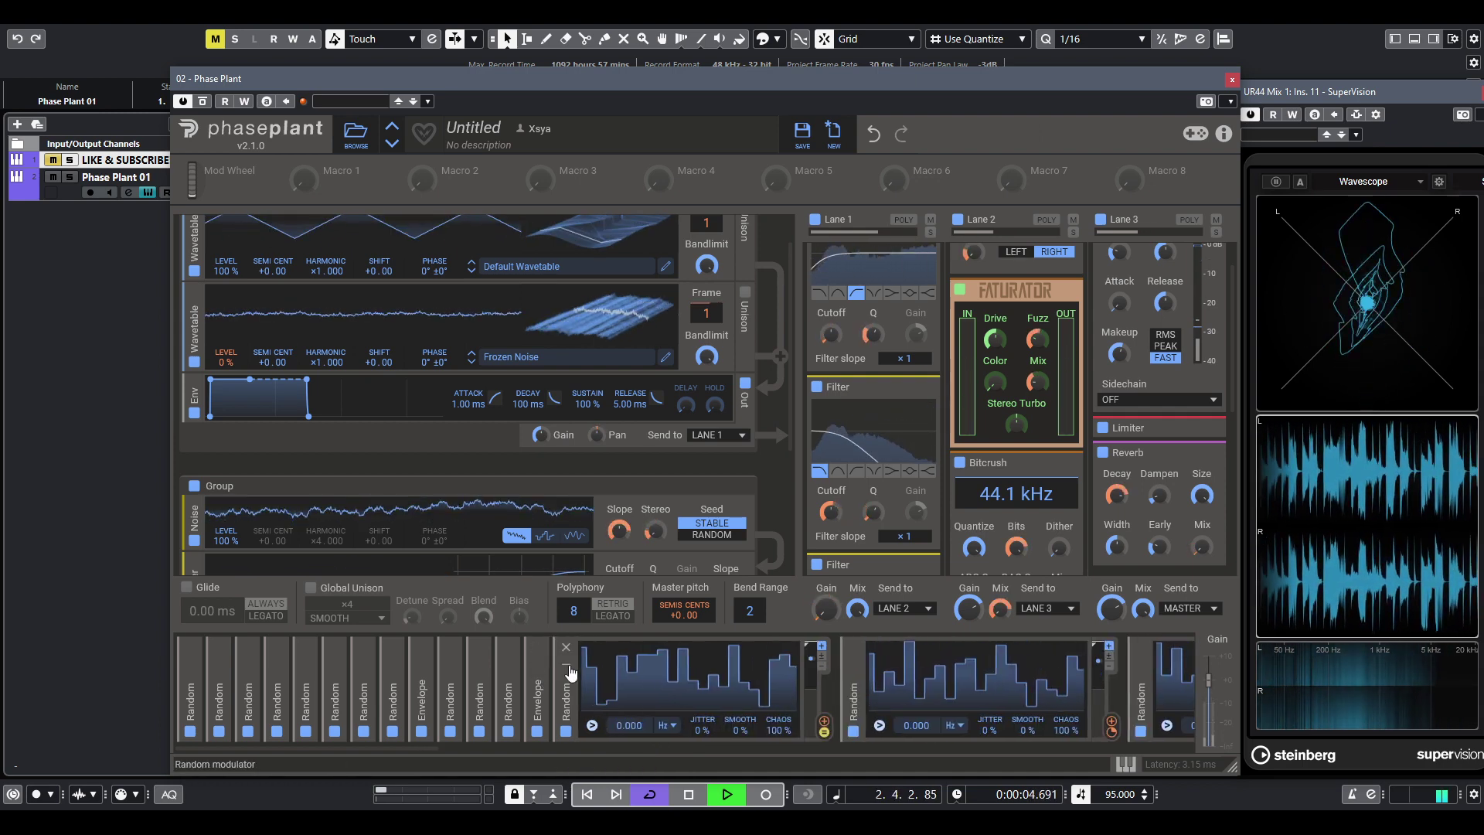
left_click(568, 666)
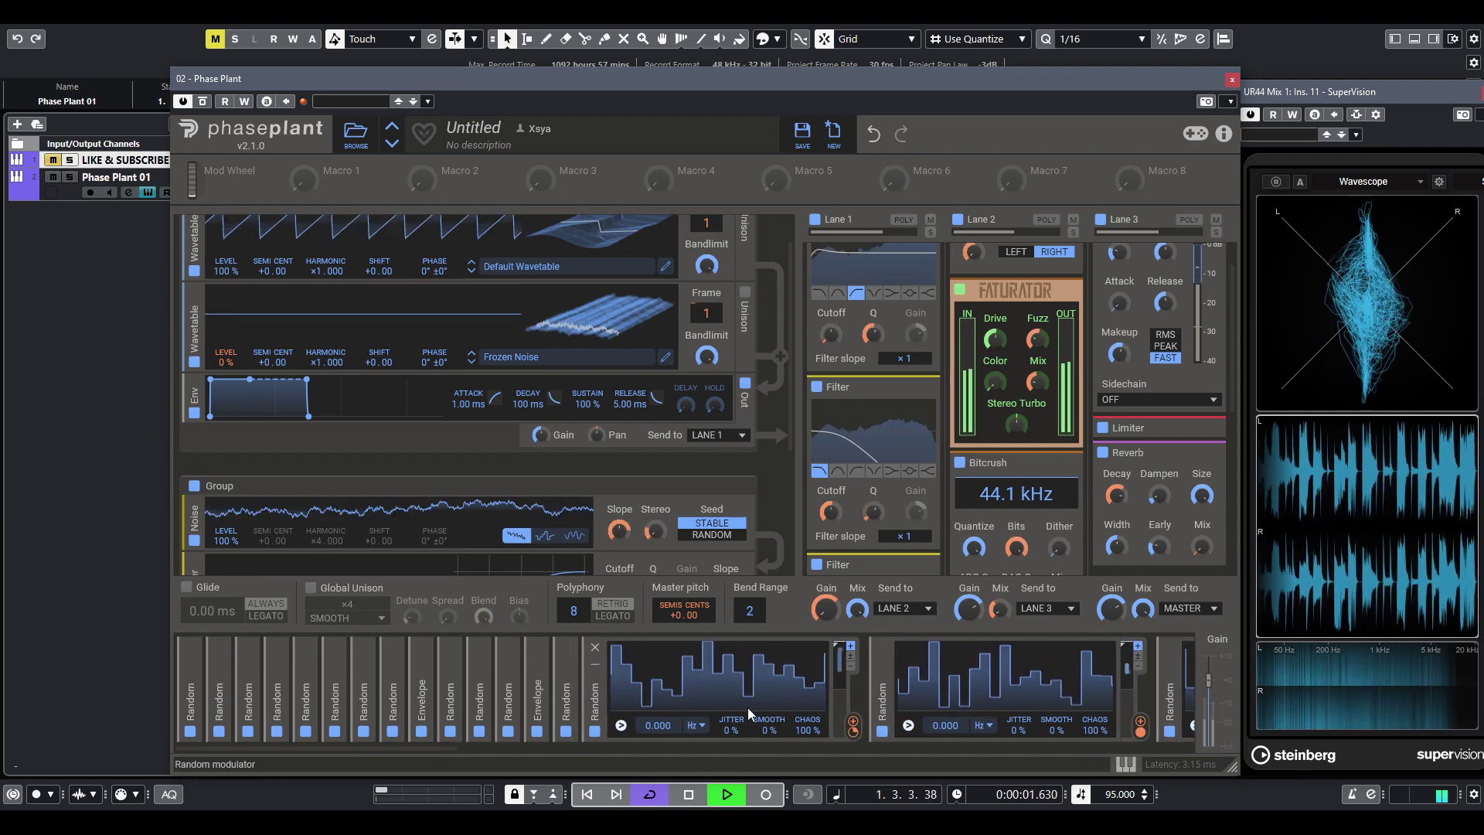
left_click(601, 666)
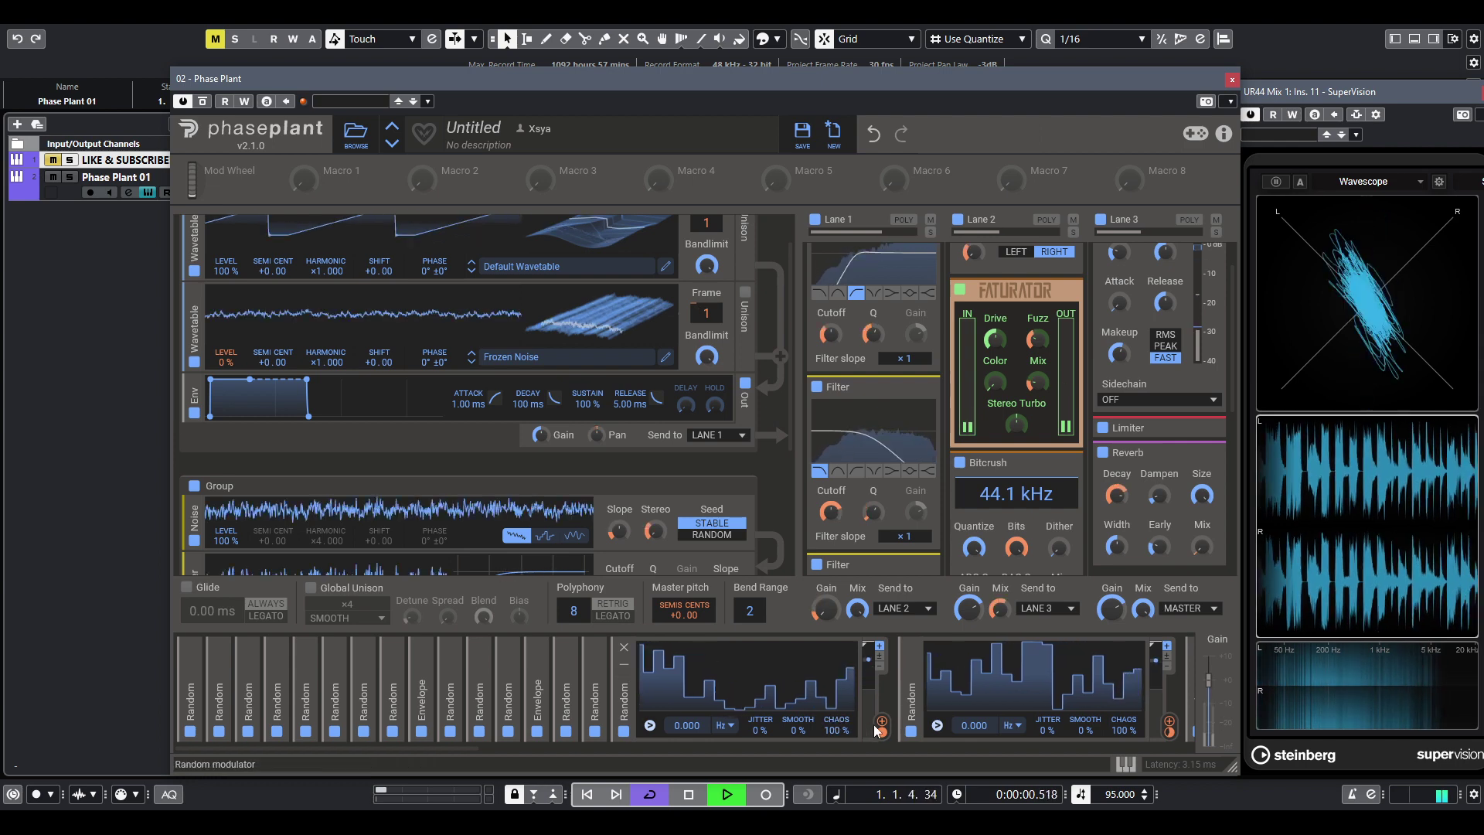
- Check the modulation targets of the next two expanded Random modulators and minimize both
left_click_drag(881, 722, 999, 608)
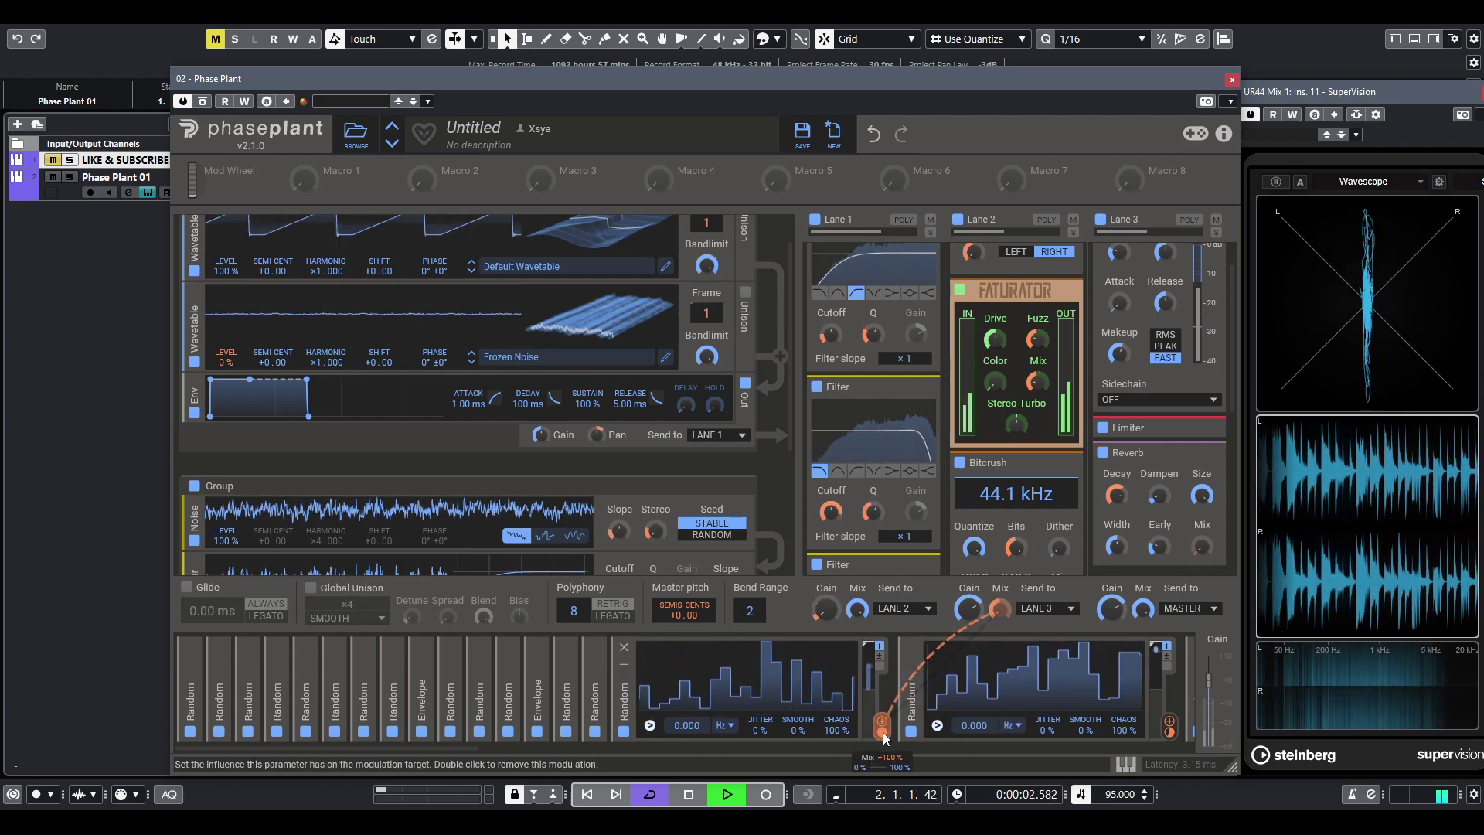
left_click(624, 668)
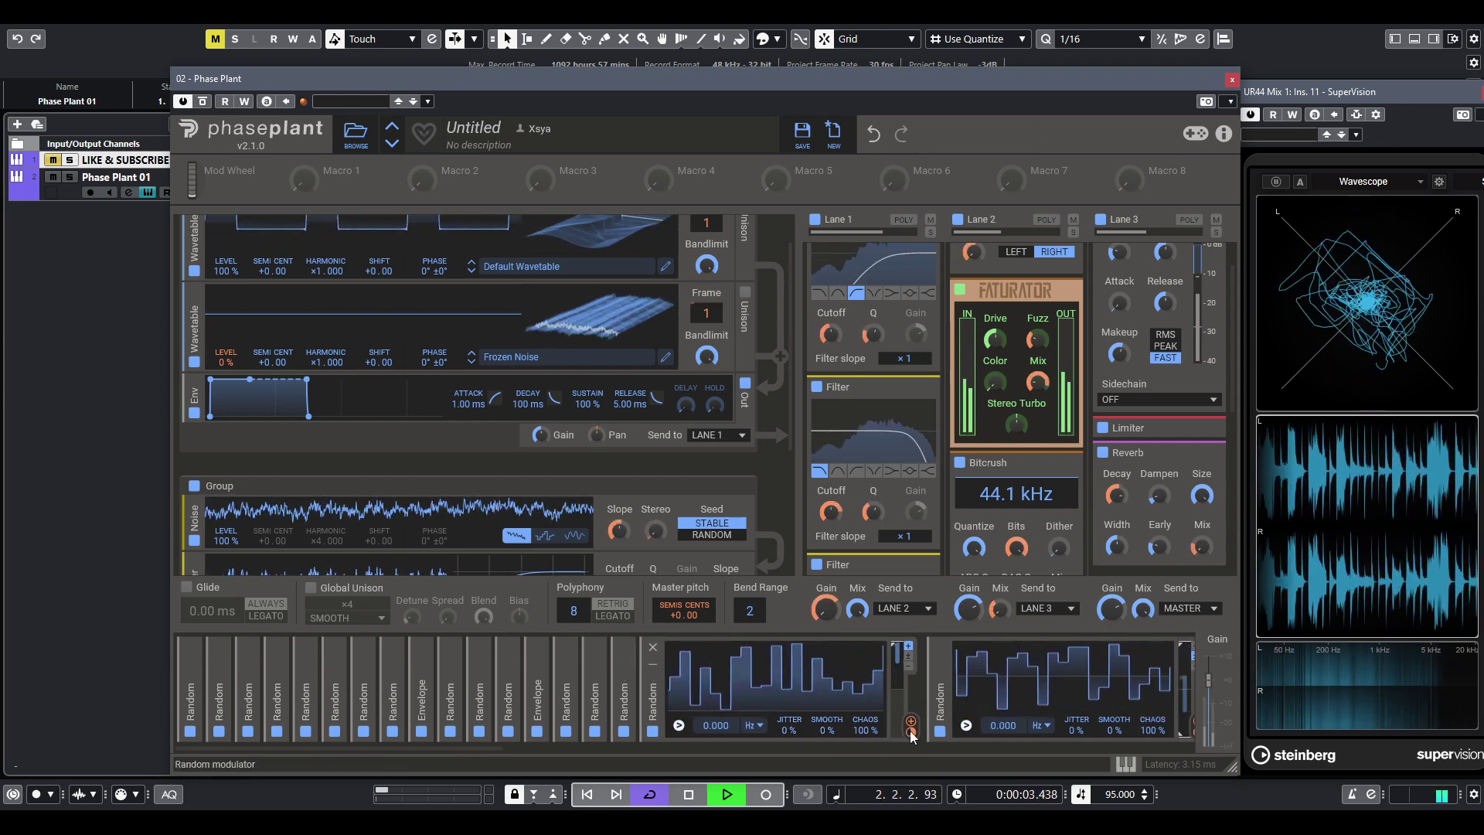
mouse_move(912, 735)
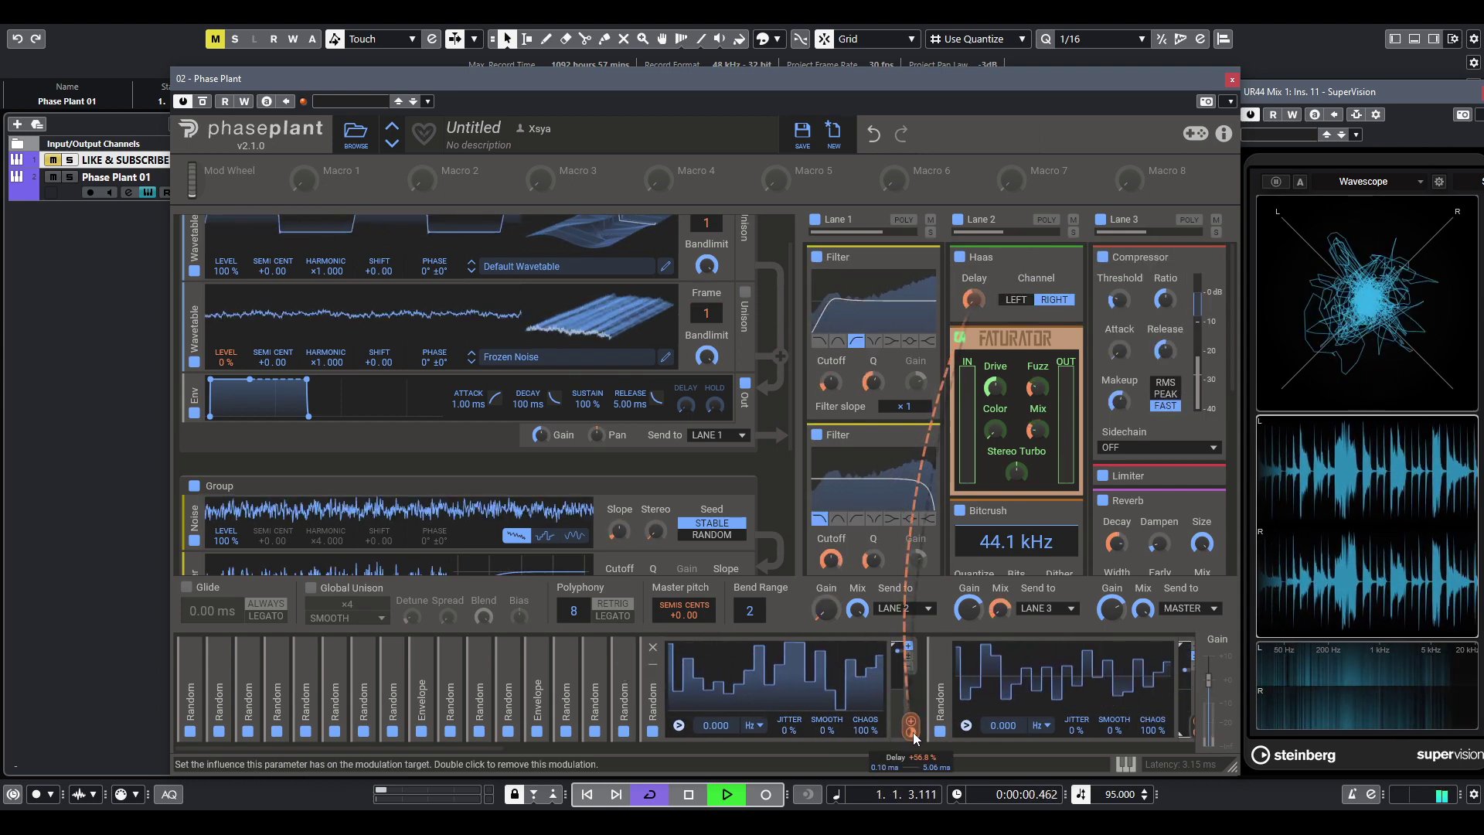
left_click(653, 665)
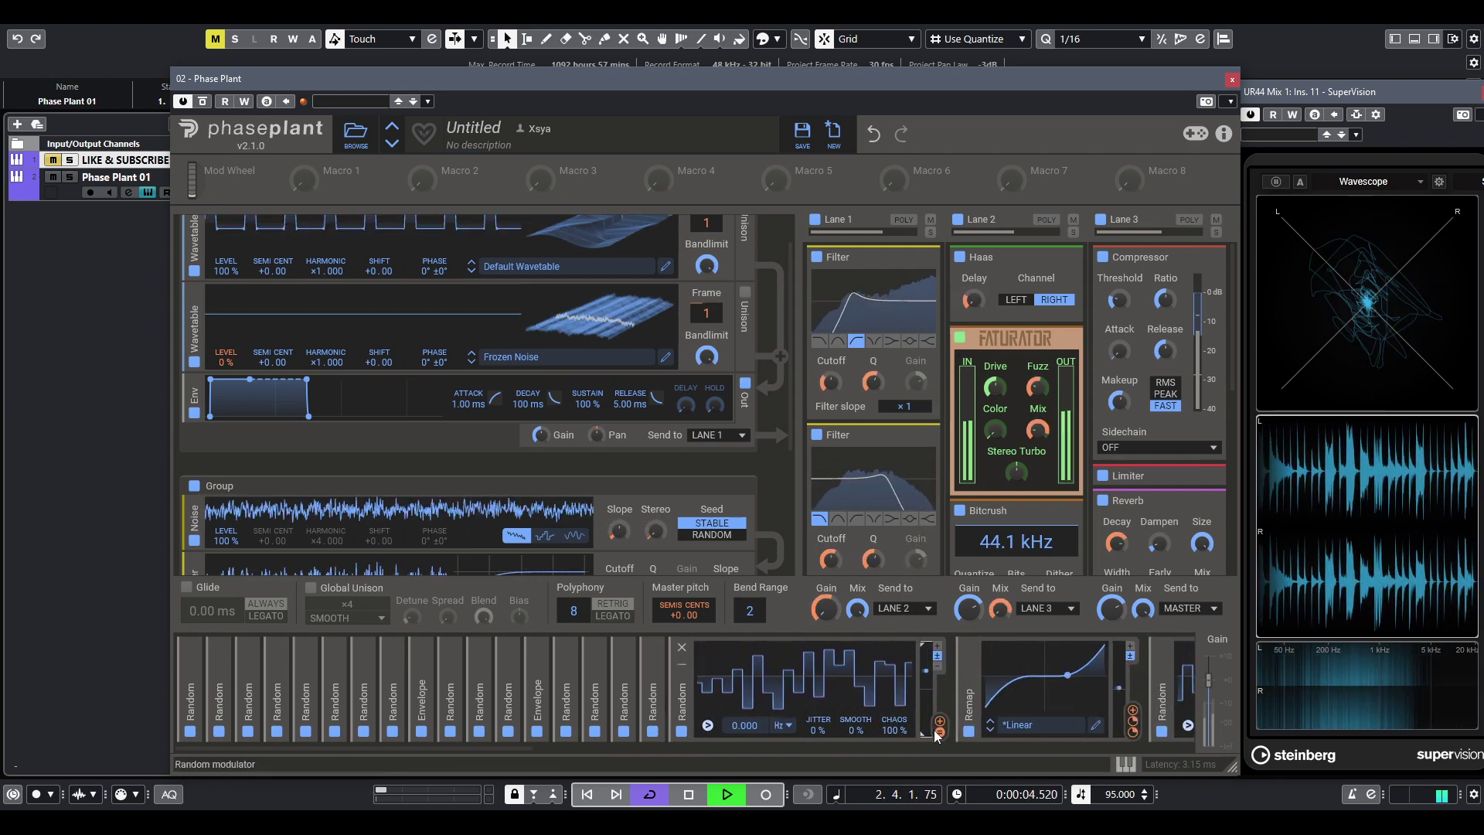
- Check the routing of the Random modulator directly before Remap and of the Remap modulator itself
mouse_move(940, 732)
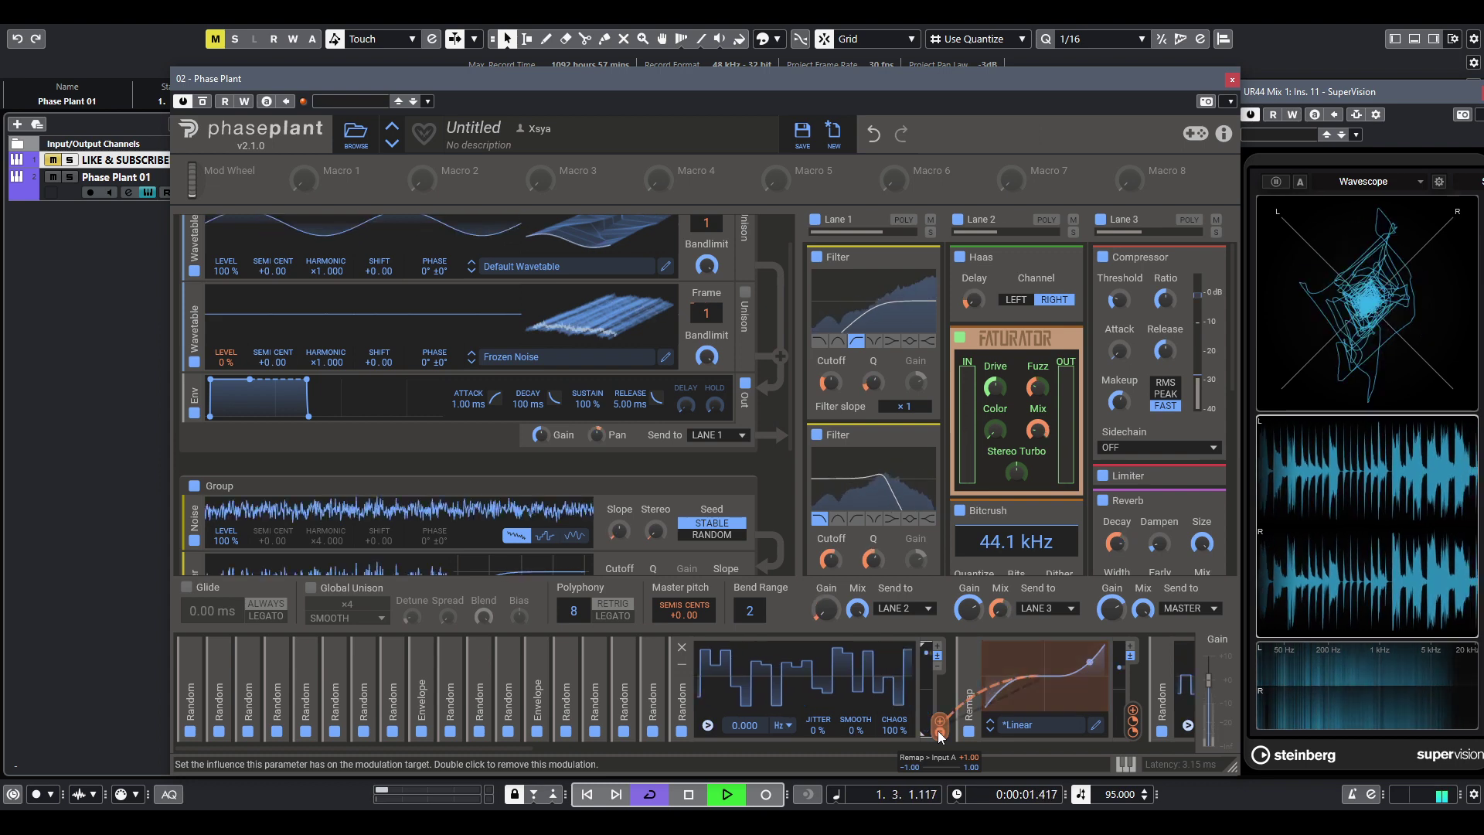
mouse_move(1133, 721)
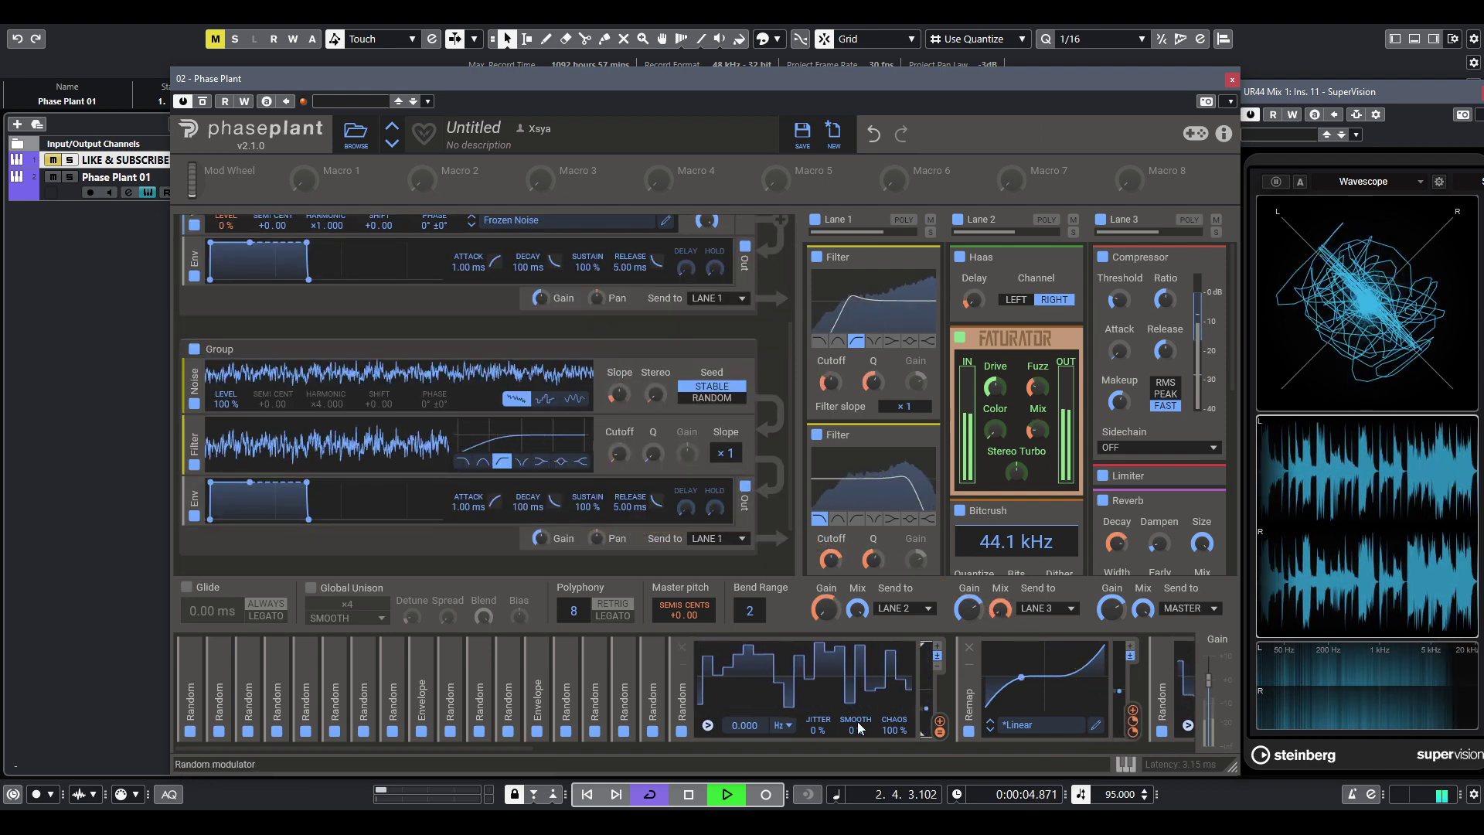
- Minimize the Random and Remap modulators already checked, then inspect the routing of the two Random modulators after Remap and minimize them
left_click(683, 663)
left_click(710, 666)
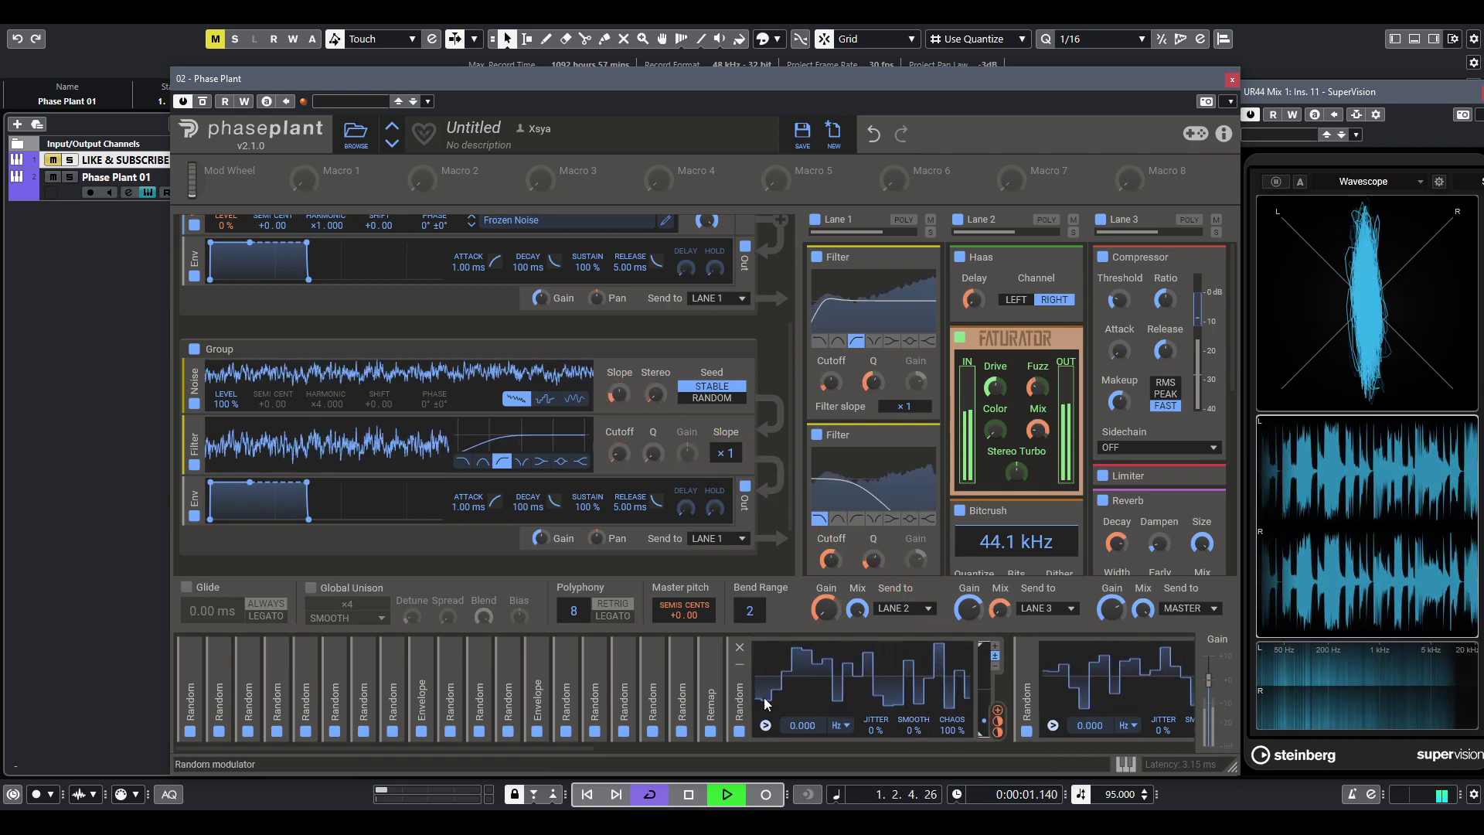
left_click(743, 663)
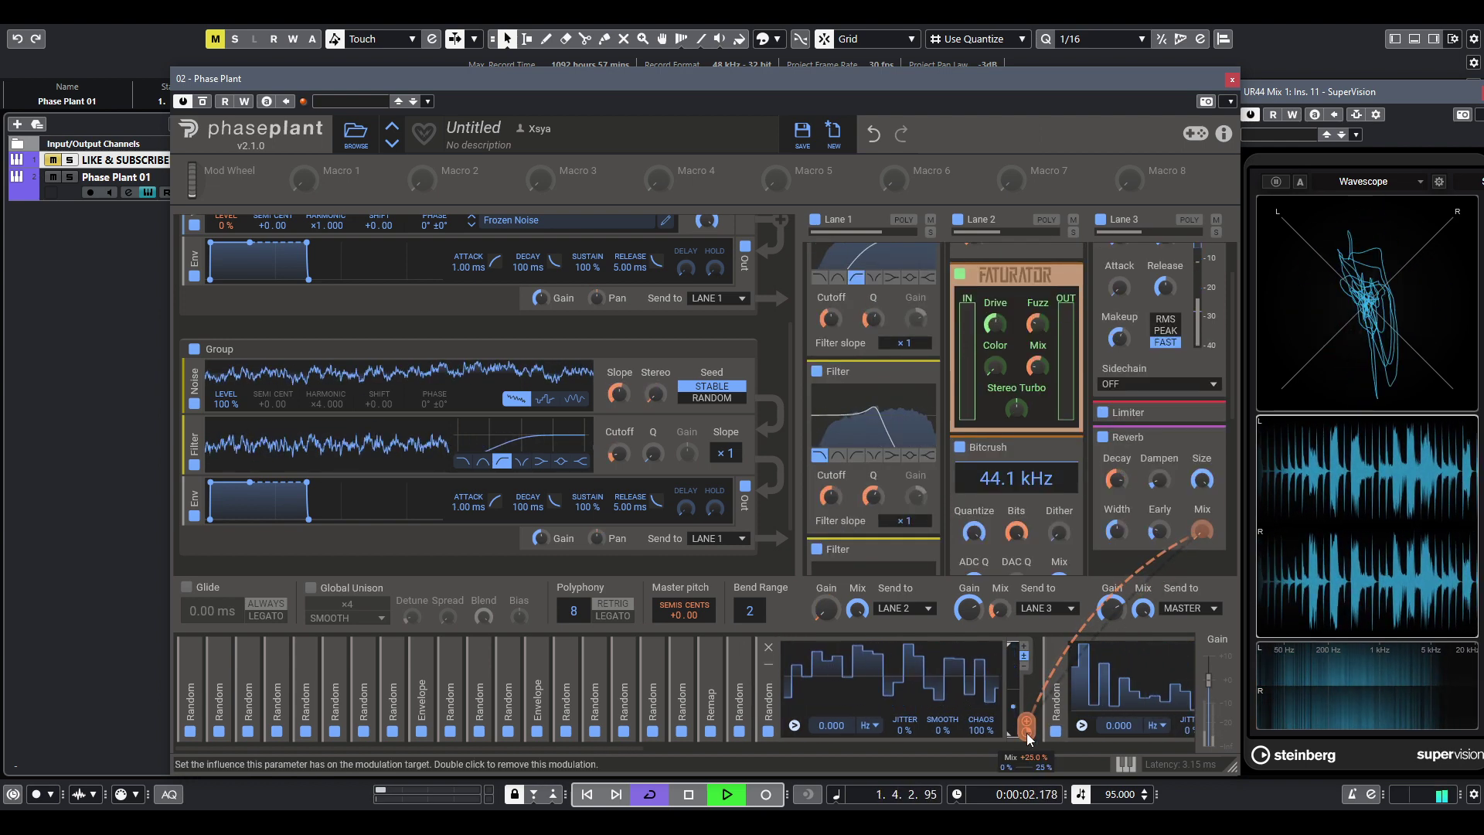
left_click(769, 665)
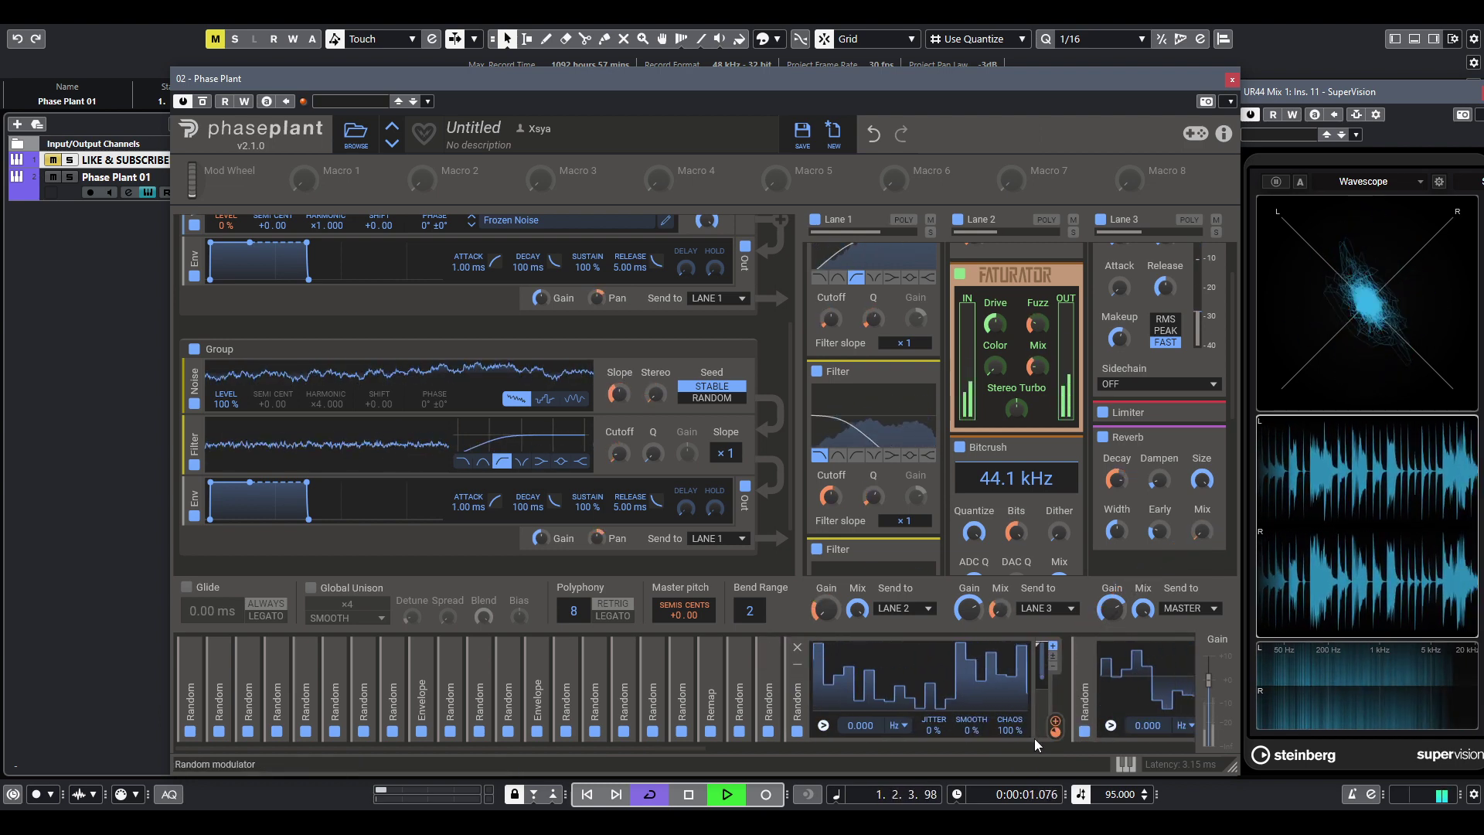
- Check the modulation targets of the third and fourth Random modulators after Remap and minimize both
mouse_move(1051, 730)
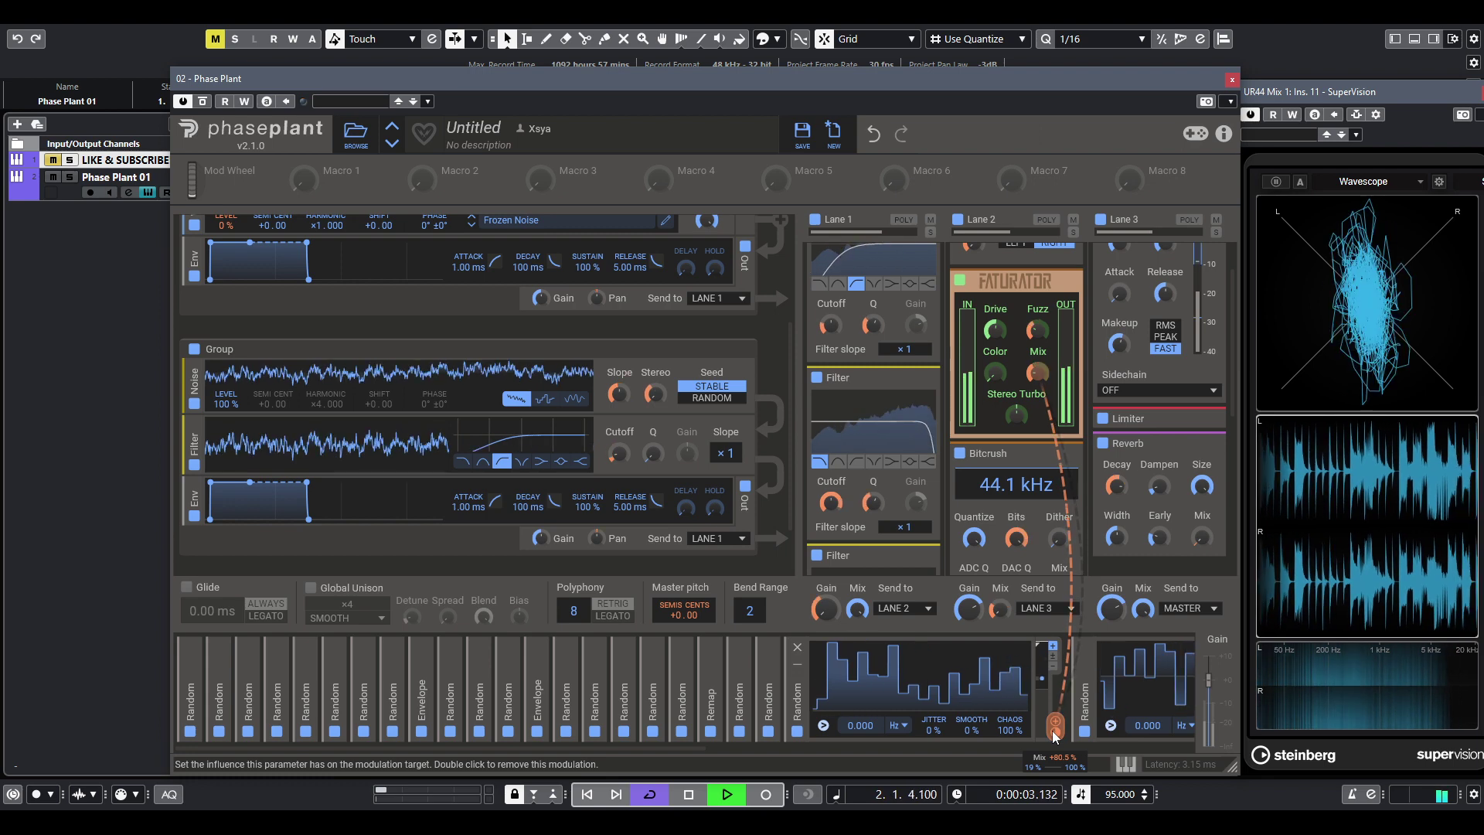
left_click(804, 666)
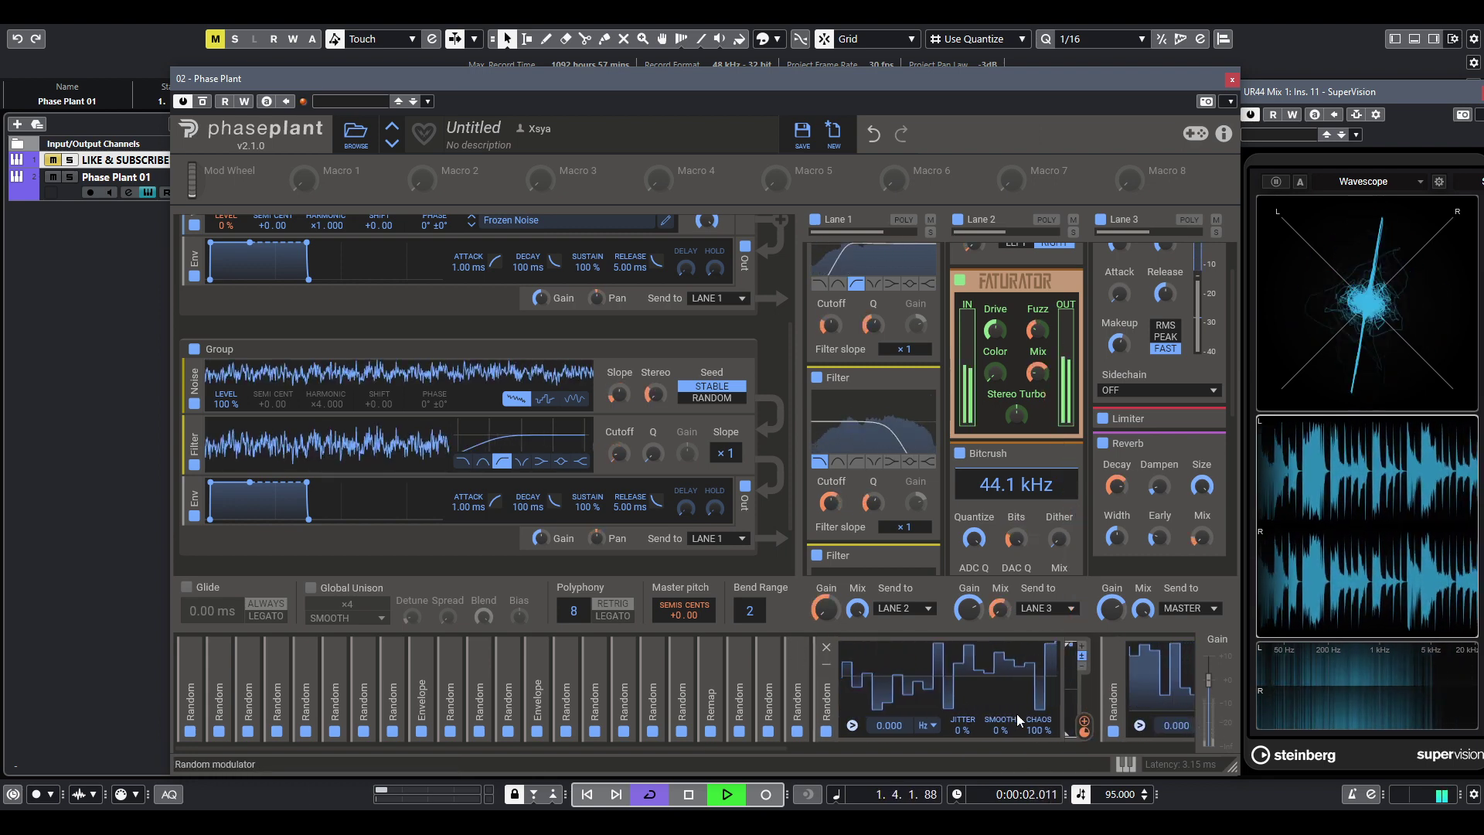
mouse_move(1085, 733)
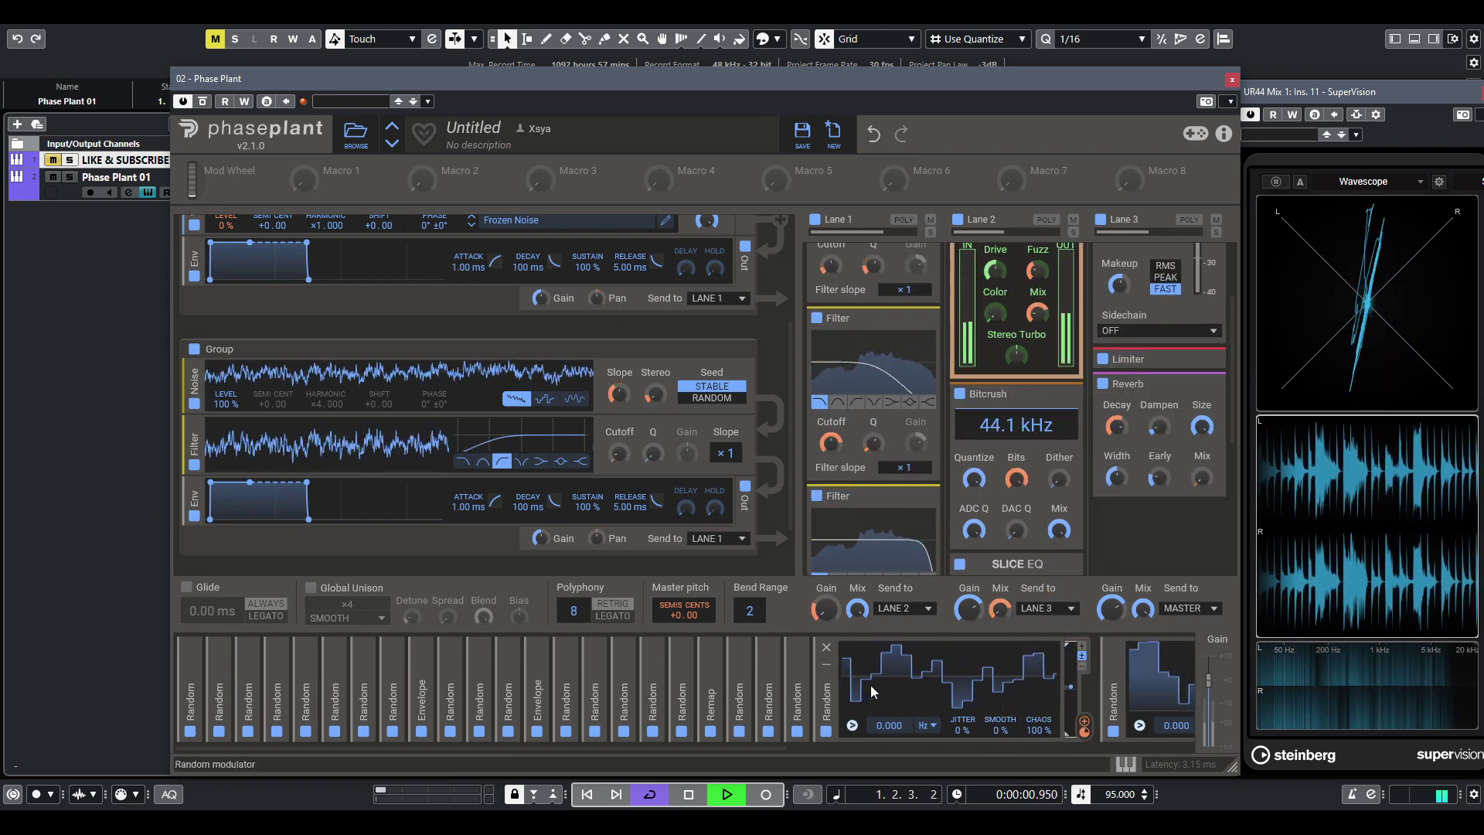
left_click(828, 666)
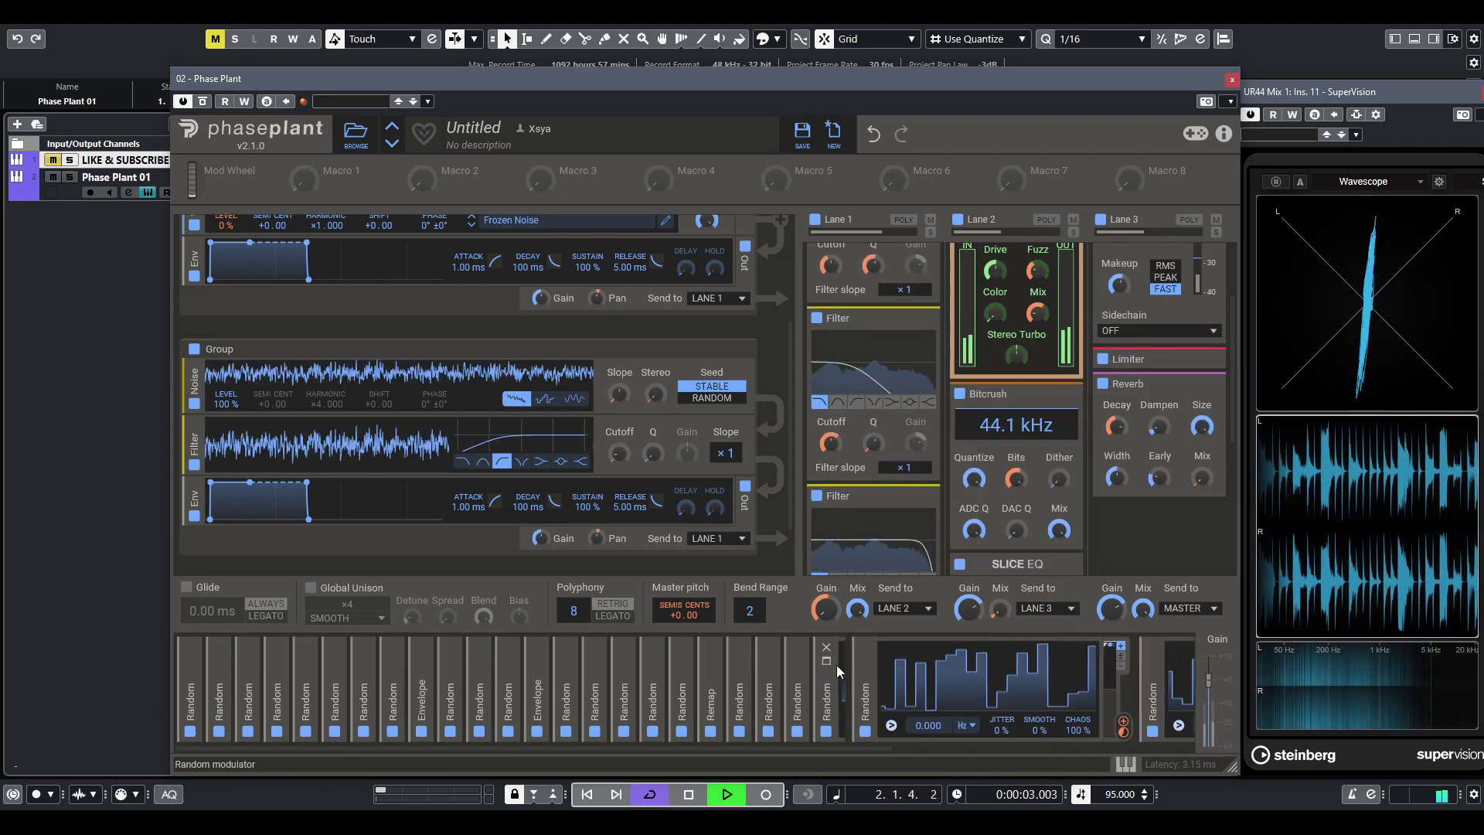
- Inspect the routing of the last two Random modulators in the chain and minimize them
mouse_move(1112, 734)
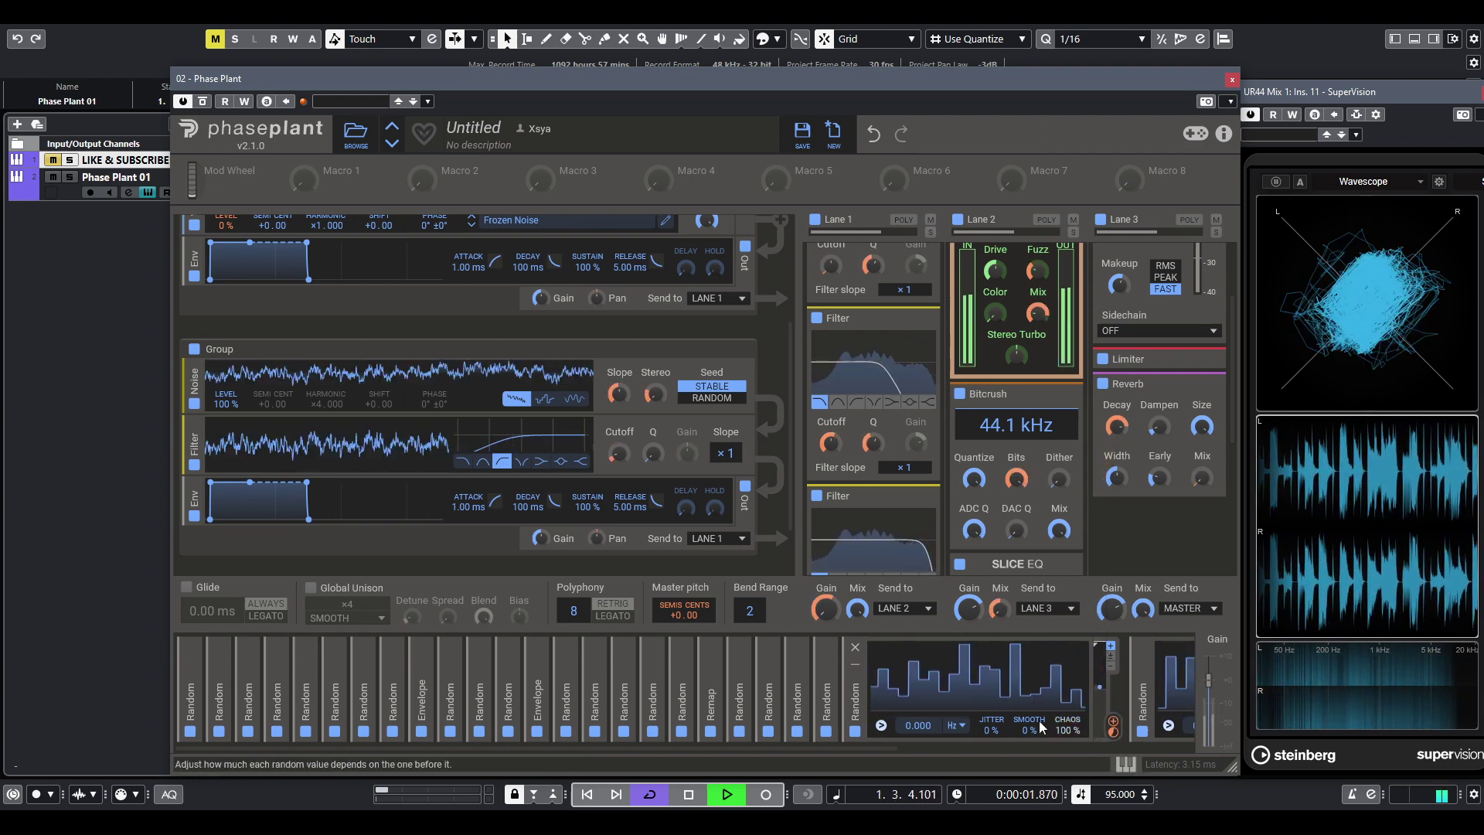
left_click(855, 670)
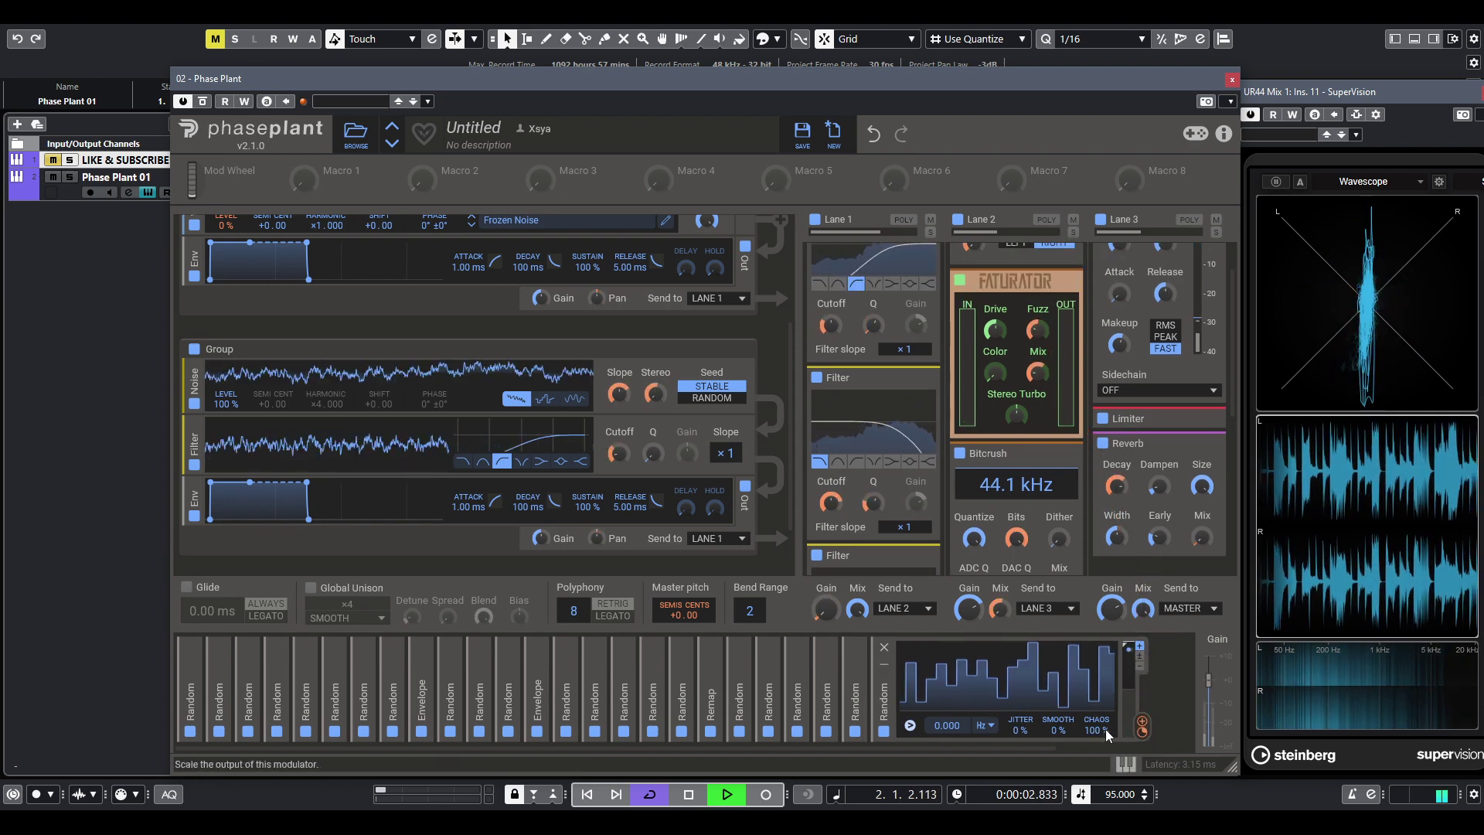
left_click(885, 665)
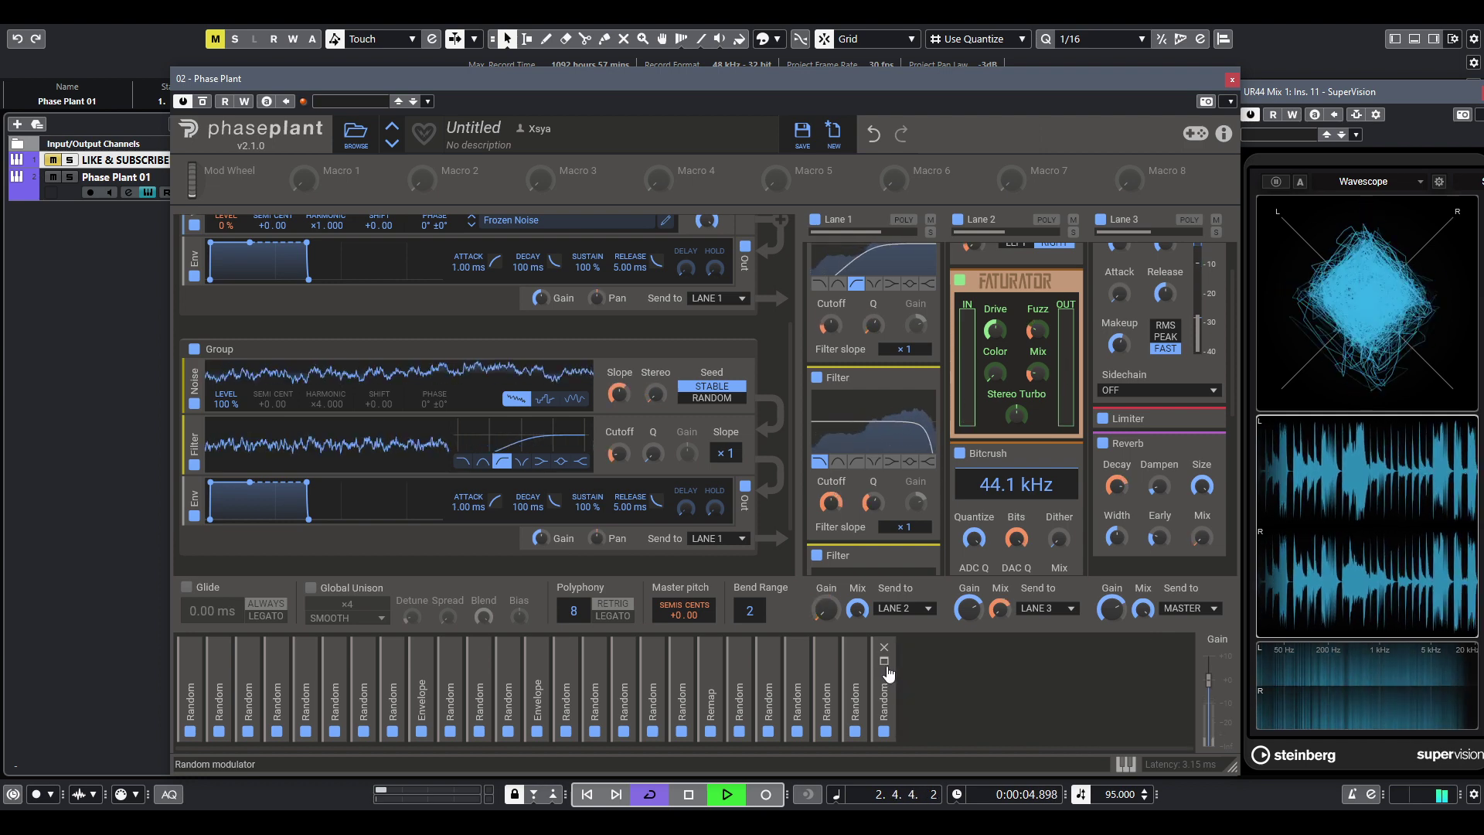
- Return to the project window and turn off cycle playback
left_click(154, 195)
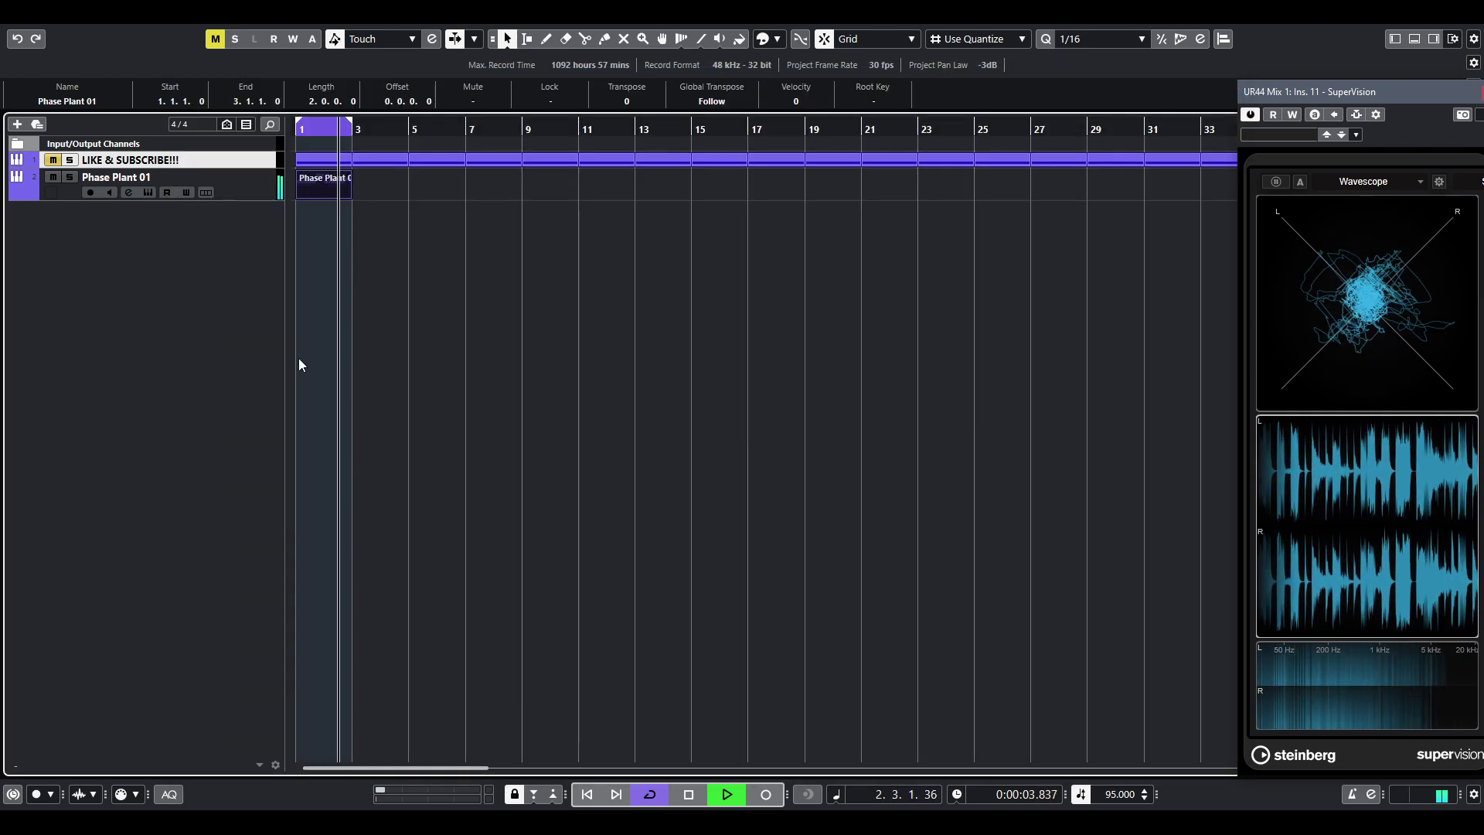
left_click(655, 795)
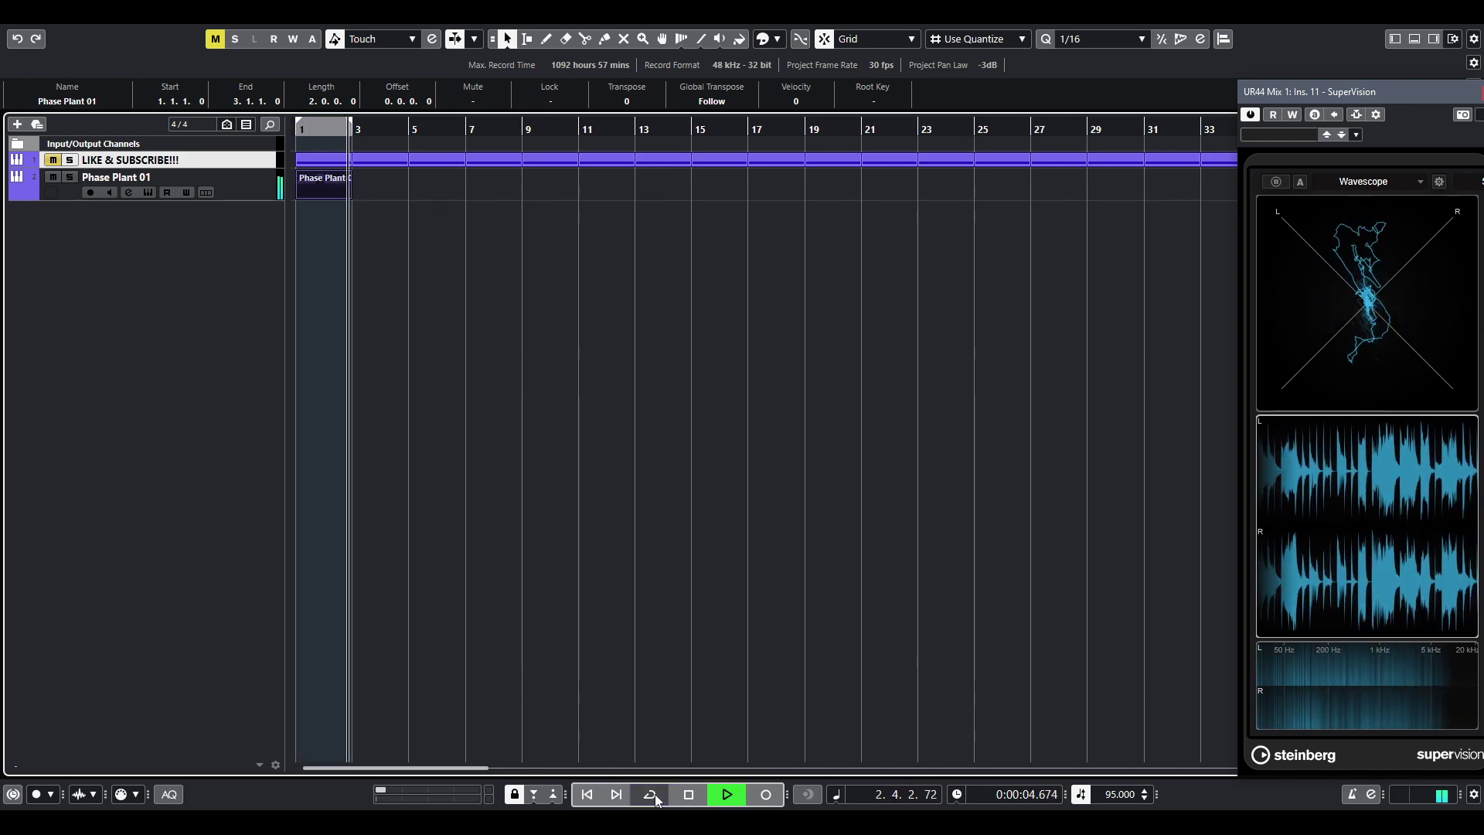
key("alt+Tab")
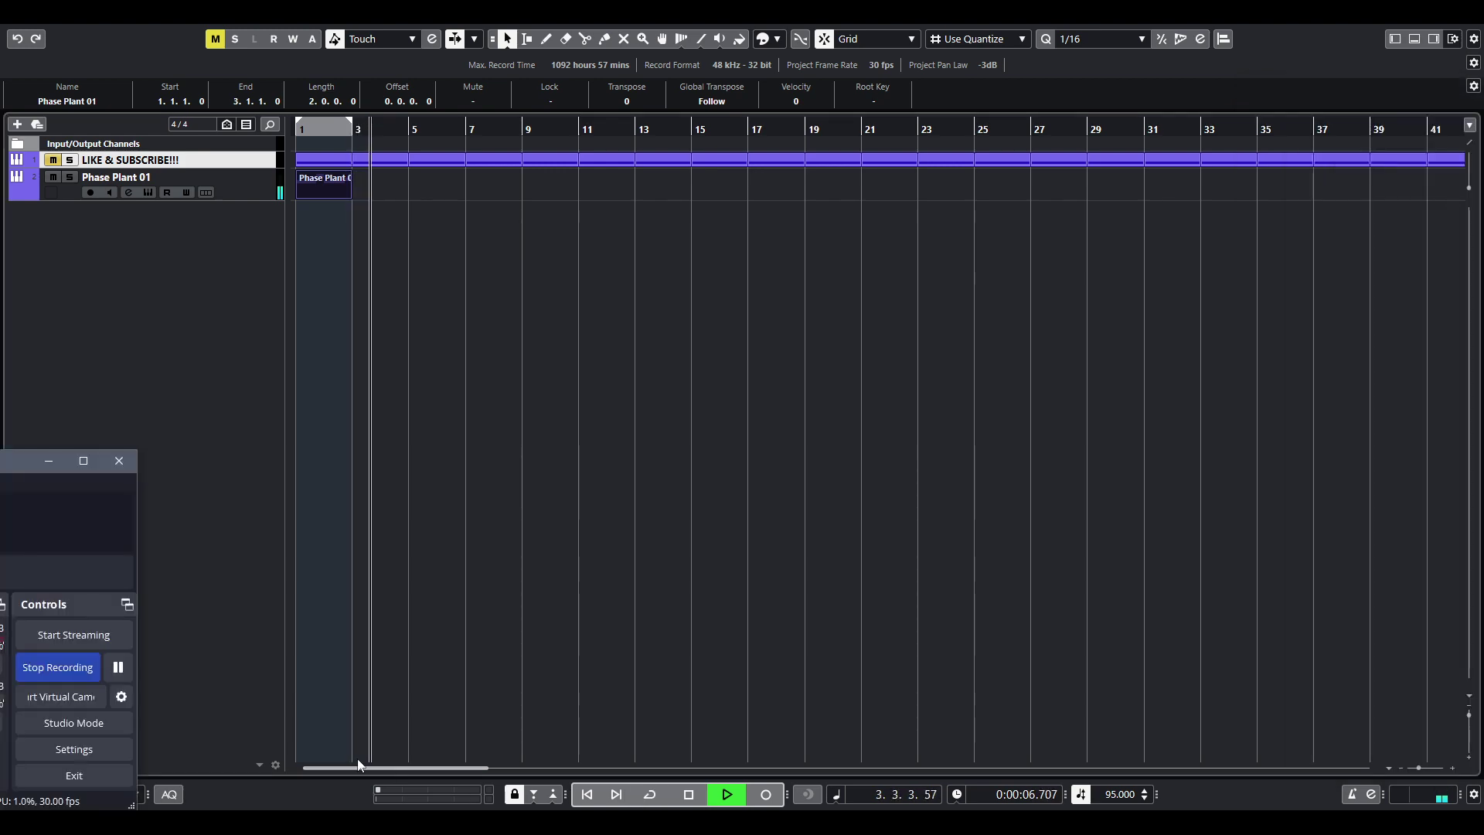